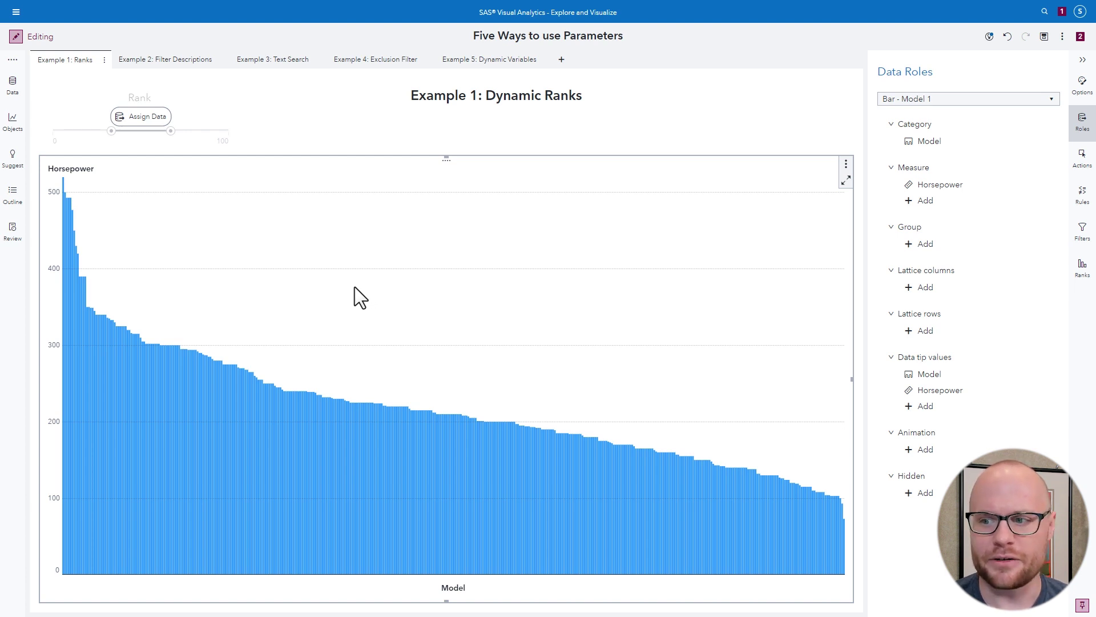
- Add a rank on Model to the Horsepower bar chart, limited to the top 15
click(1083, 277)
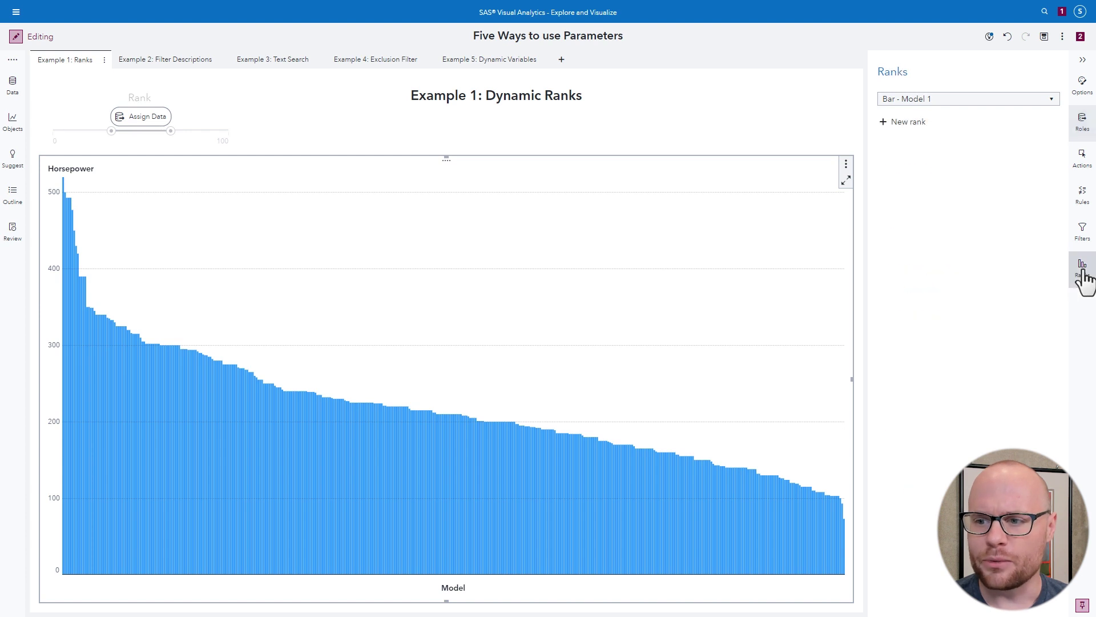
click(910, 124)
click(744, 87)
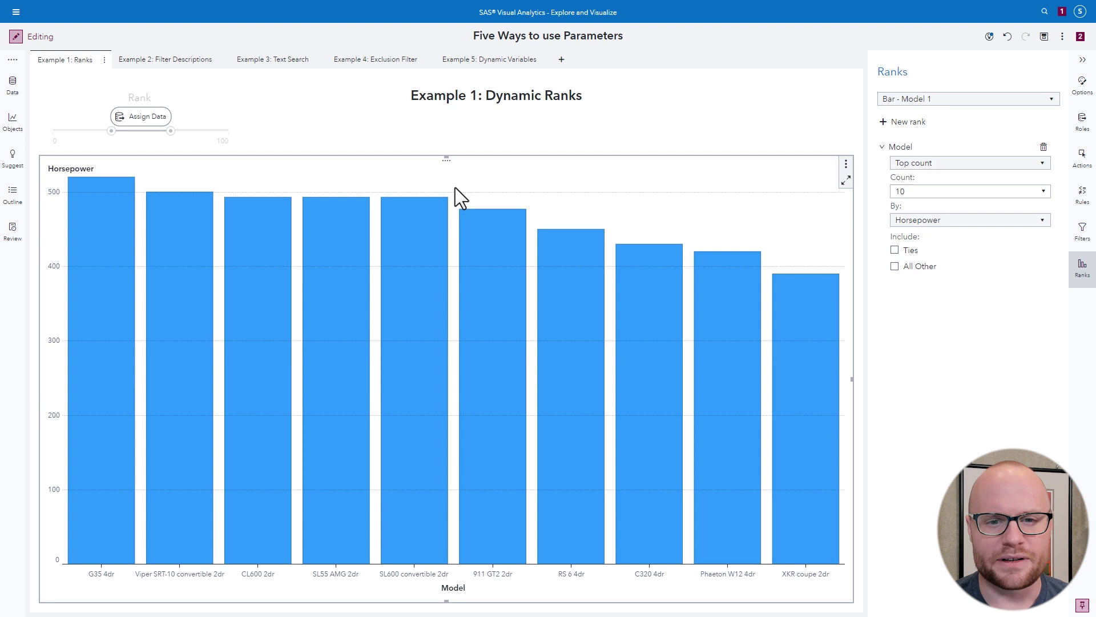
double_click(956, 192)
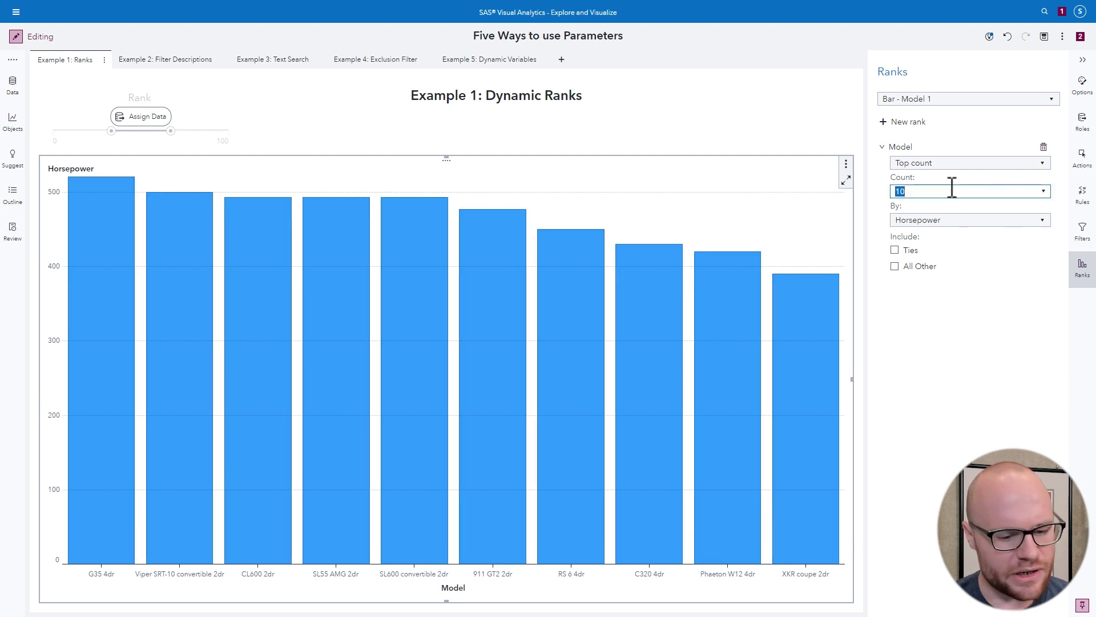
text(15)
key(Return)
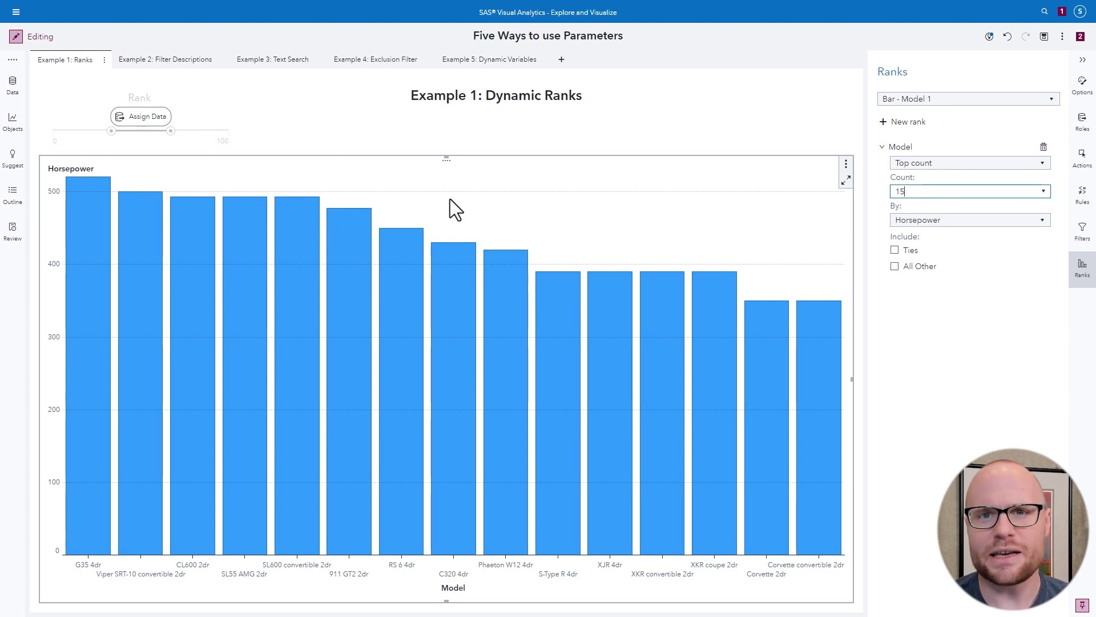
- Start a new numeric parameter with minimum 1 and maximum 15
click(450, 209)
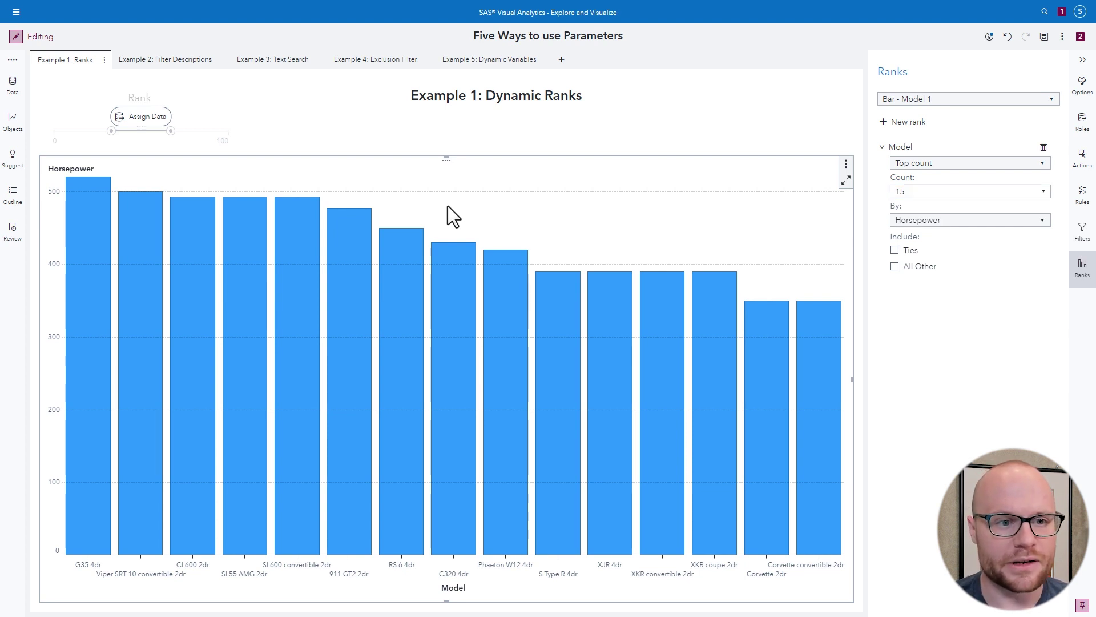
click(22, 92)
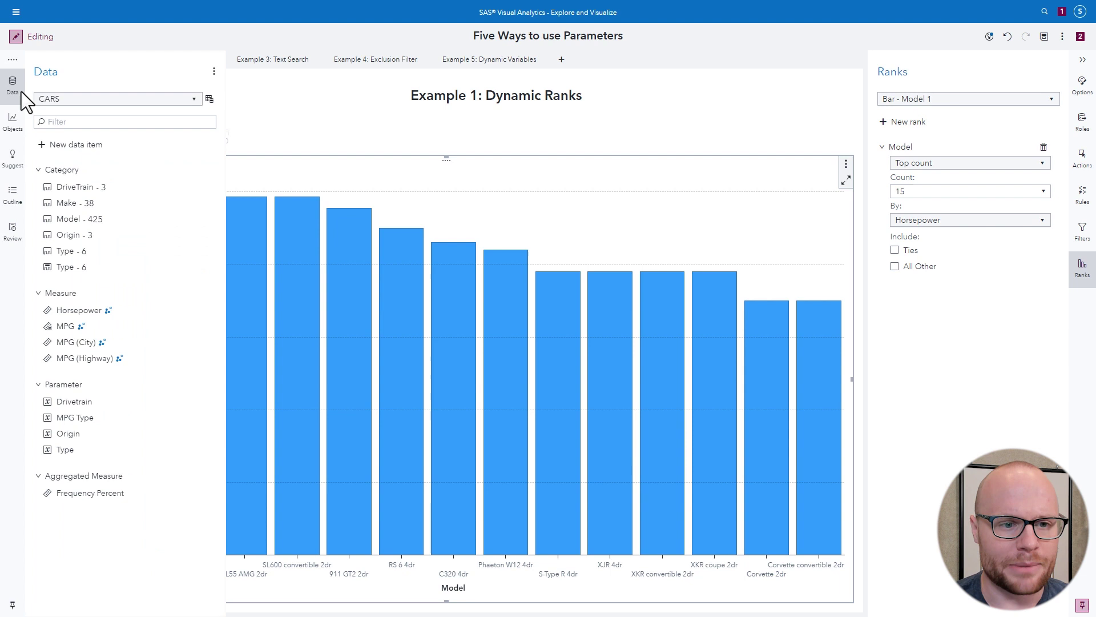
click(68, 145)
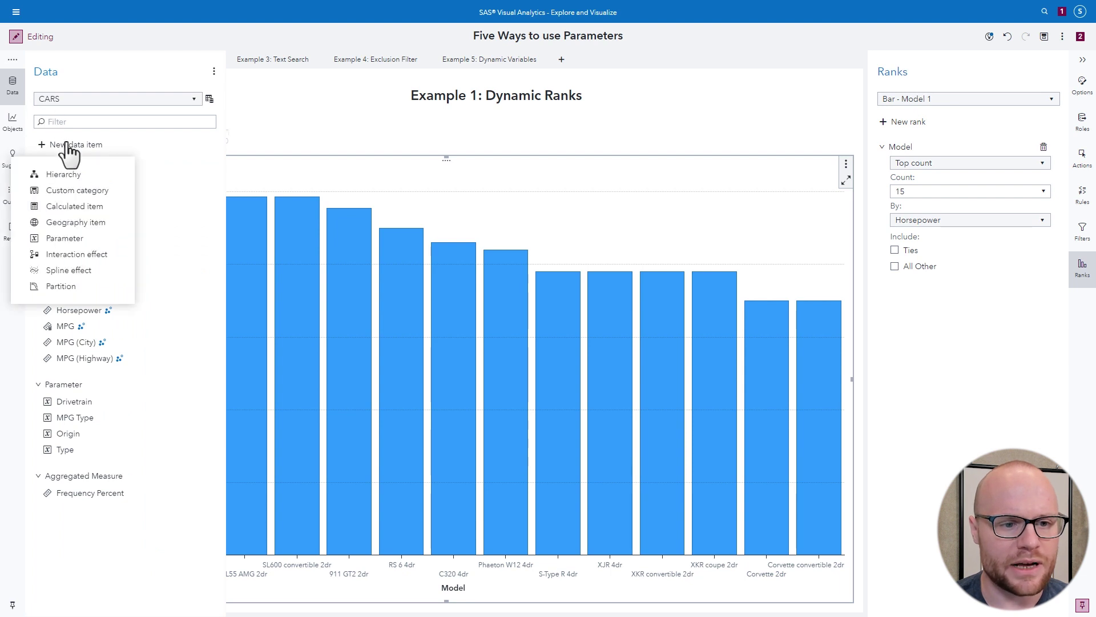
click(64, 238)
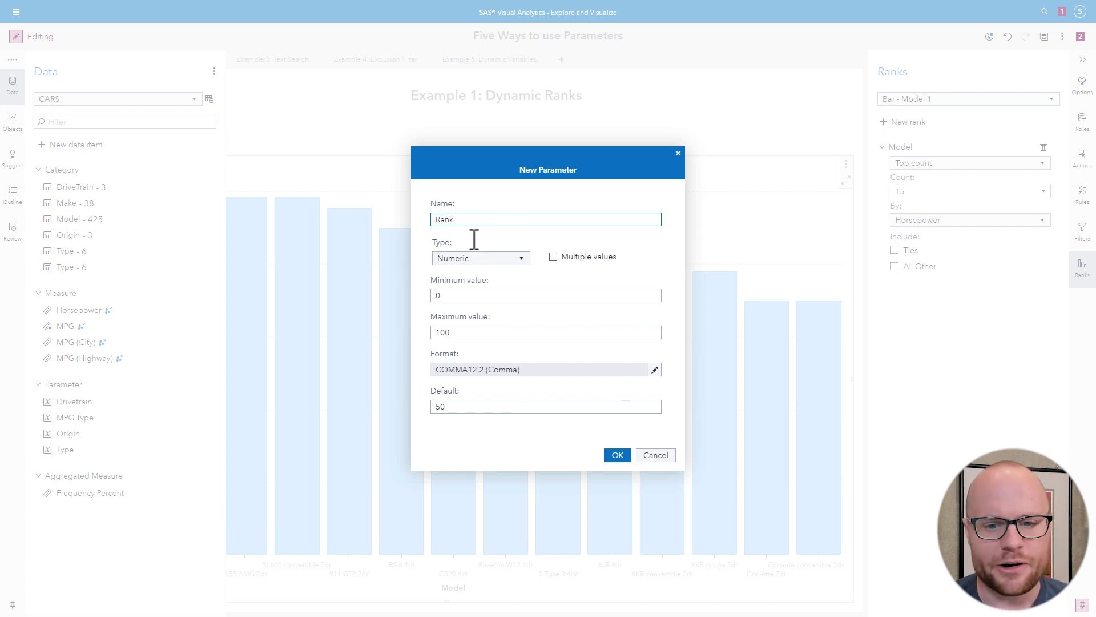
click(470, 296)
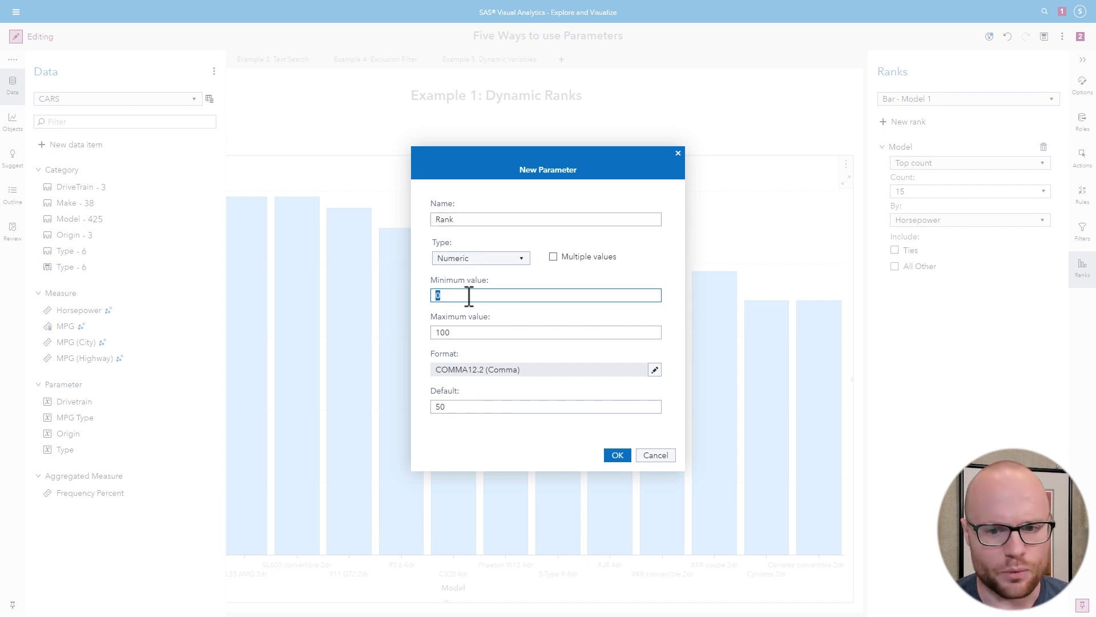
text(1)
click(469, 332)
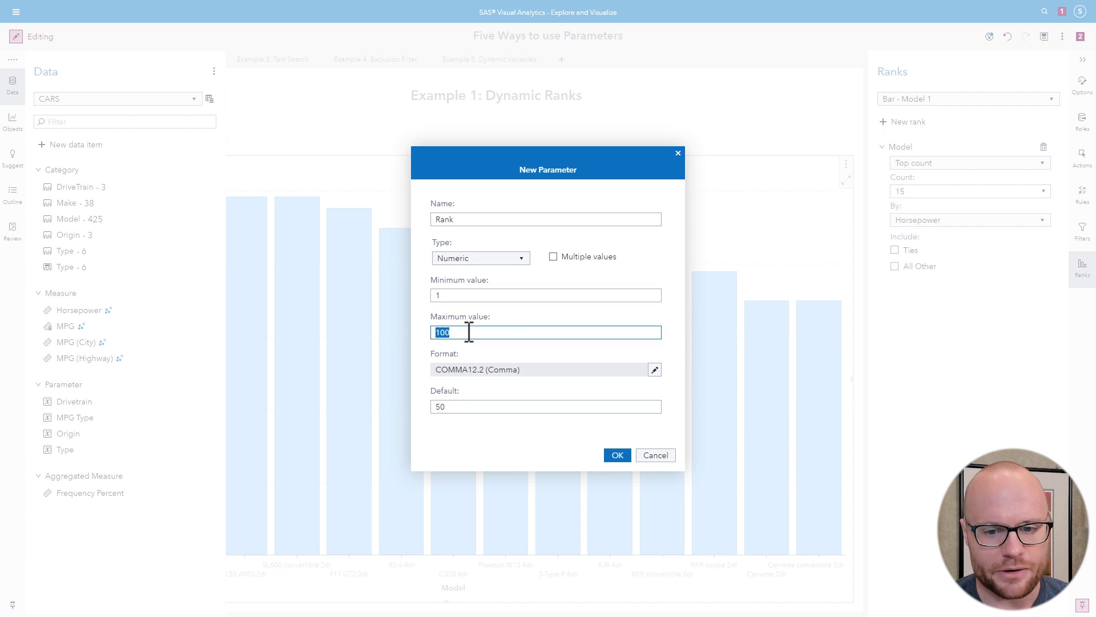
text(15)
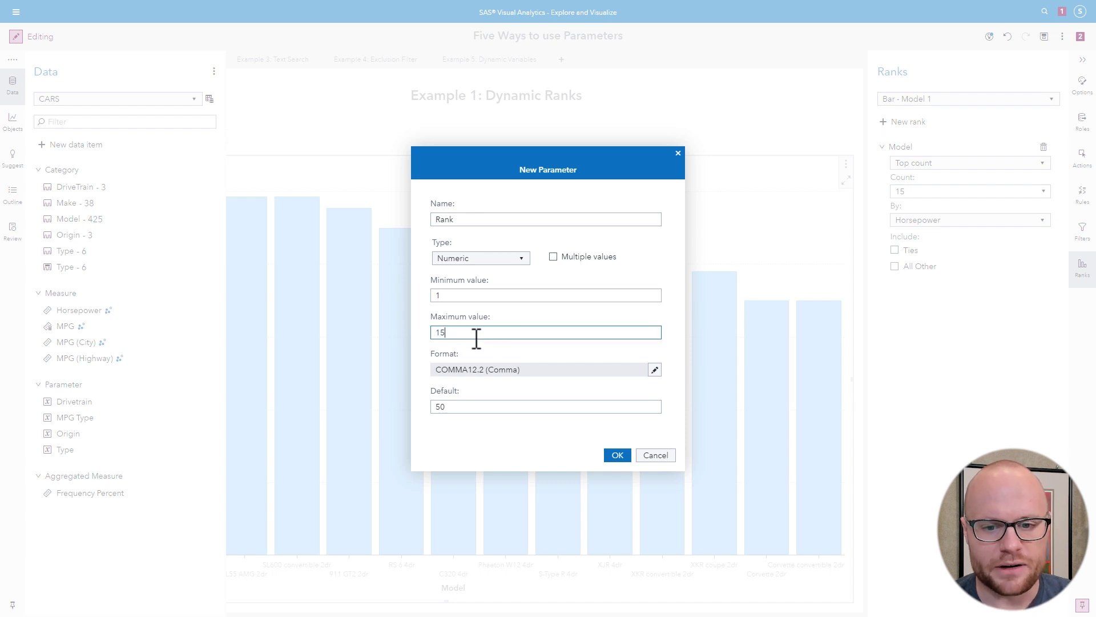
- Give the Rank parameter a 0-decimal format and a default of 10, then create it
click(655, 371)
click(492, 508)
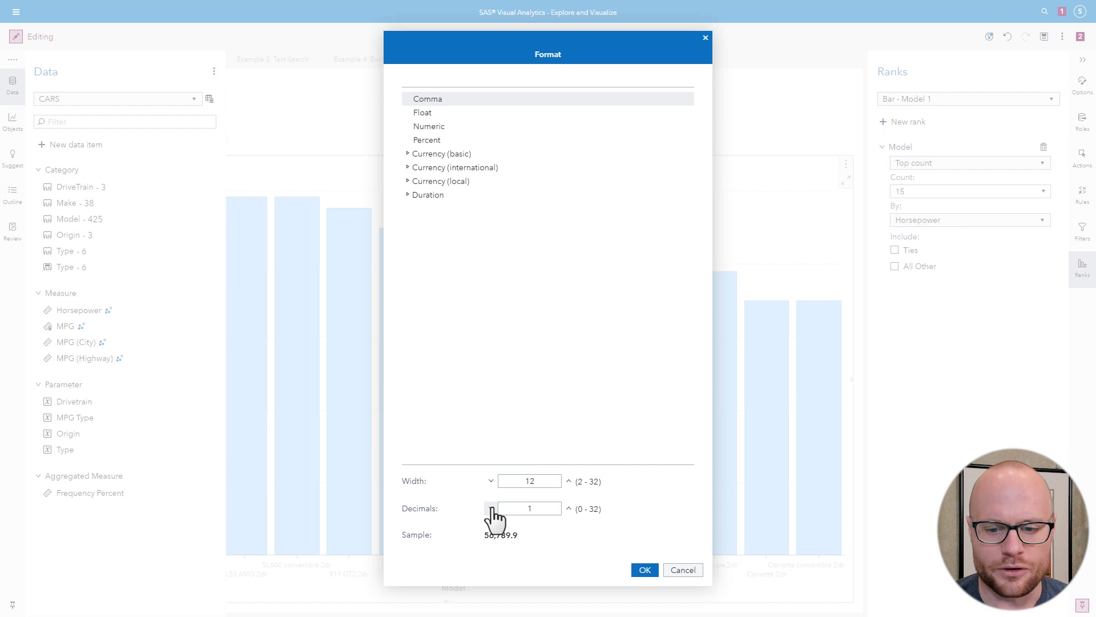
click(491, 508)
click(643, 571)
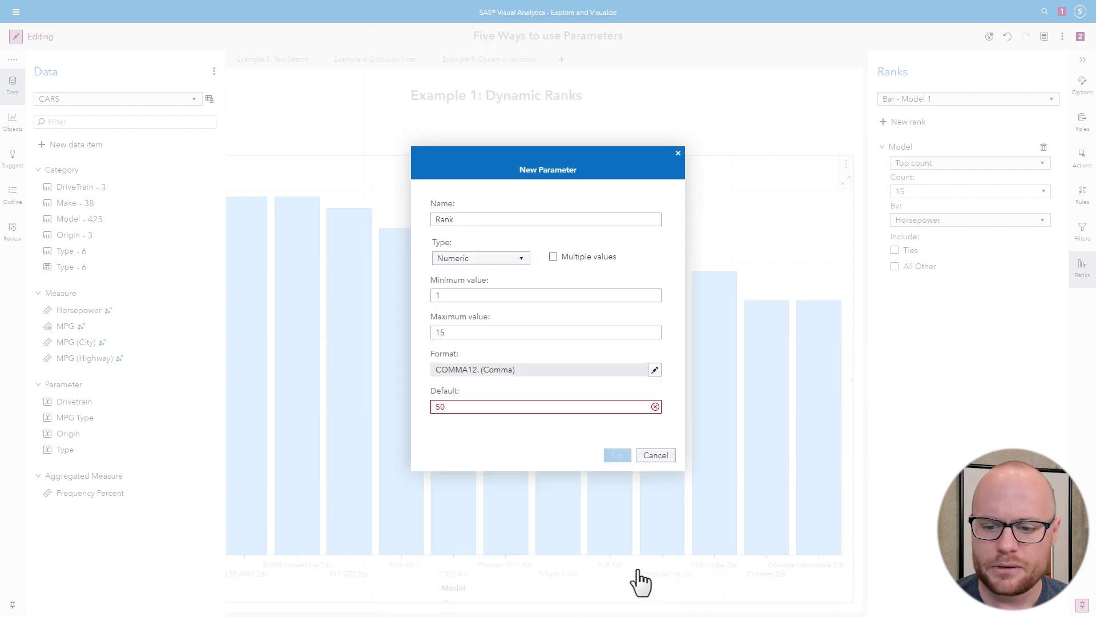
double_click(501, 408)
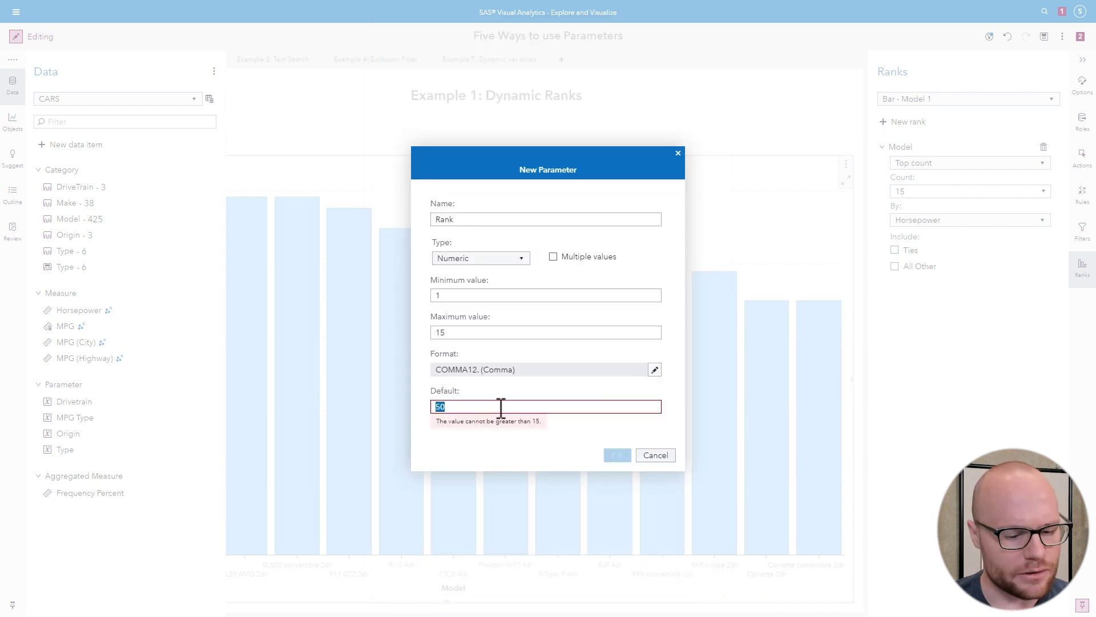
text(10)
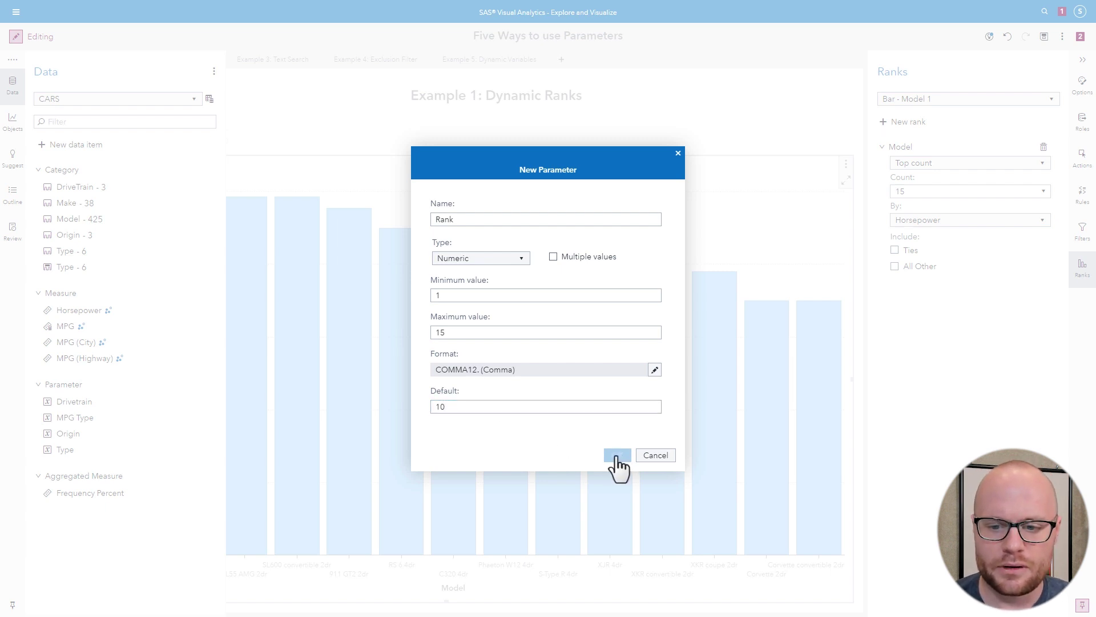
click(618, 457)
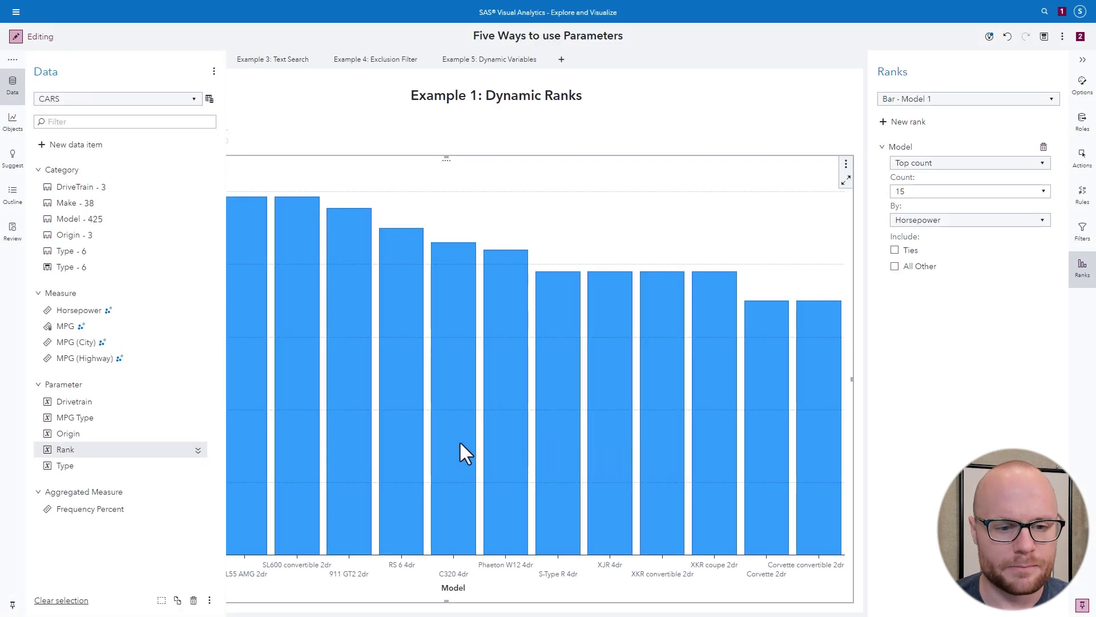
- Assign the Rank parameter to the slider's Parameter role
click(328, 101)
click(177, 99)
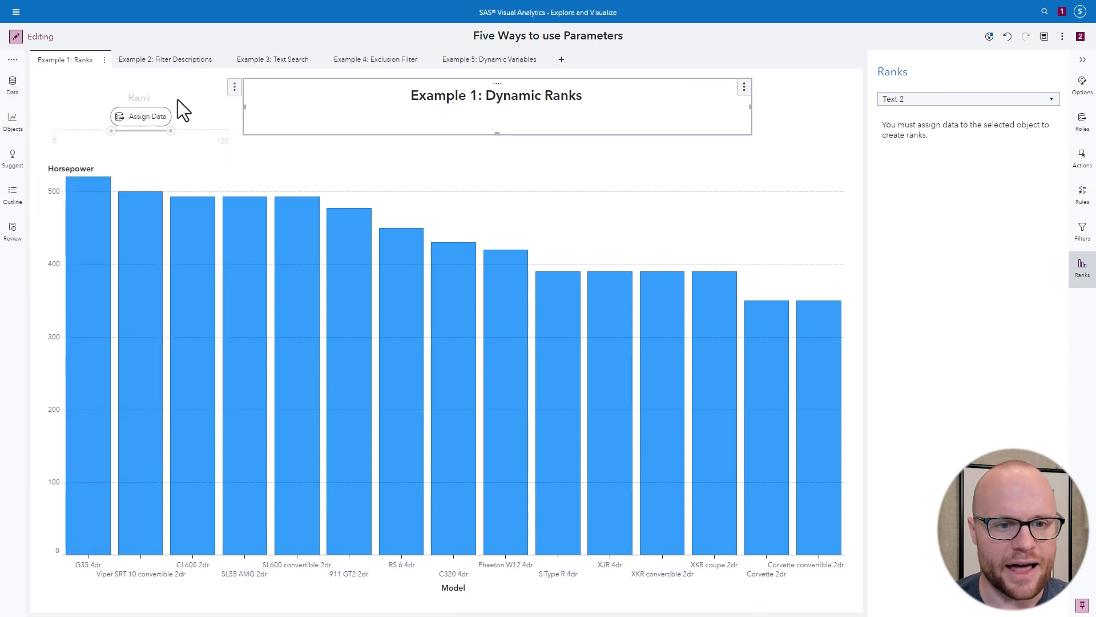
click(1082, 122)
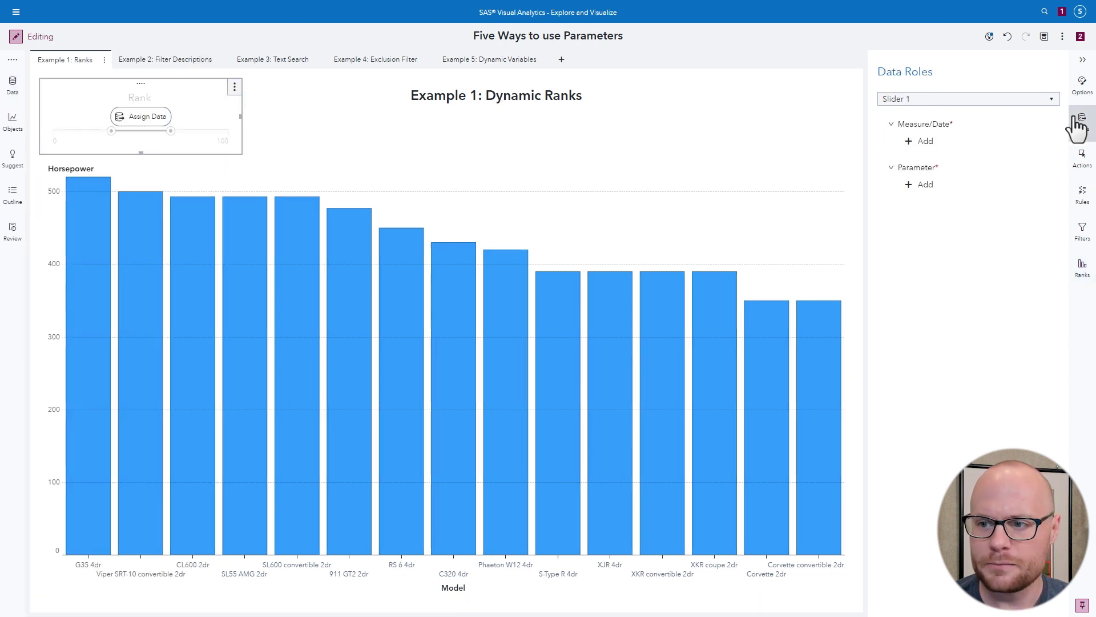
click(936, 184)
click(806, 199)
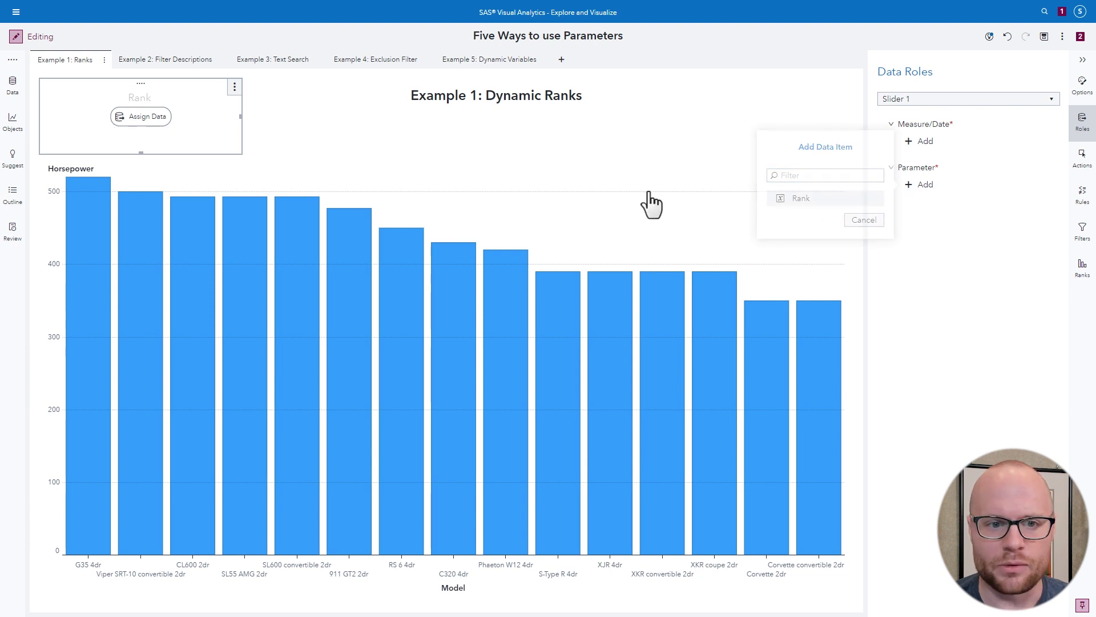
- Make the bar chart's rank count follow Rank, and set the slider to 6
click(488, 211)
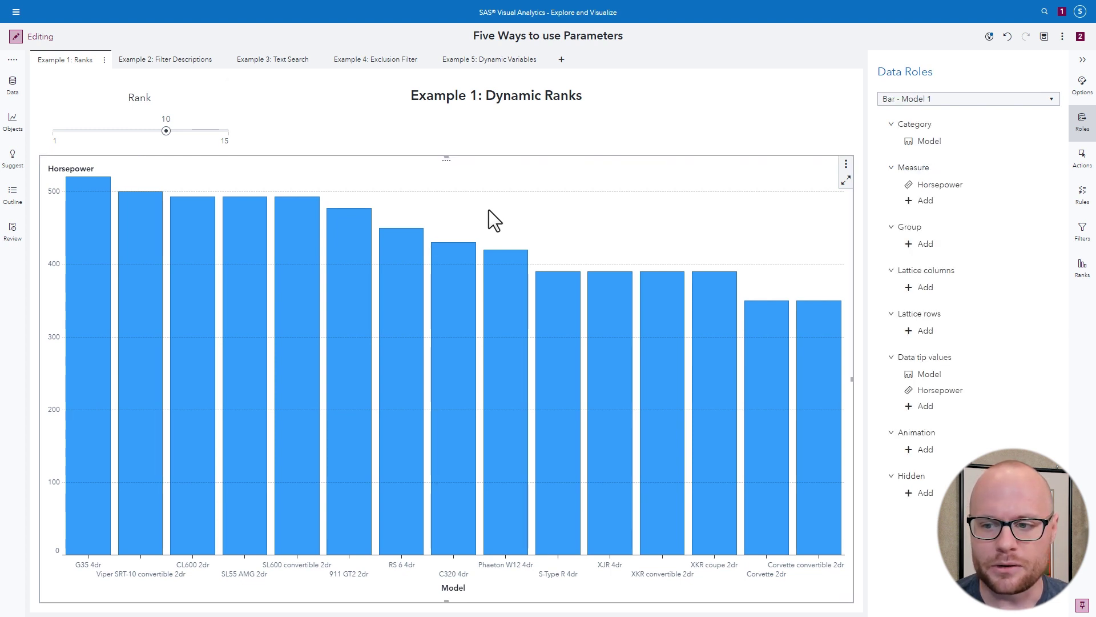
click(1084, 270)
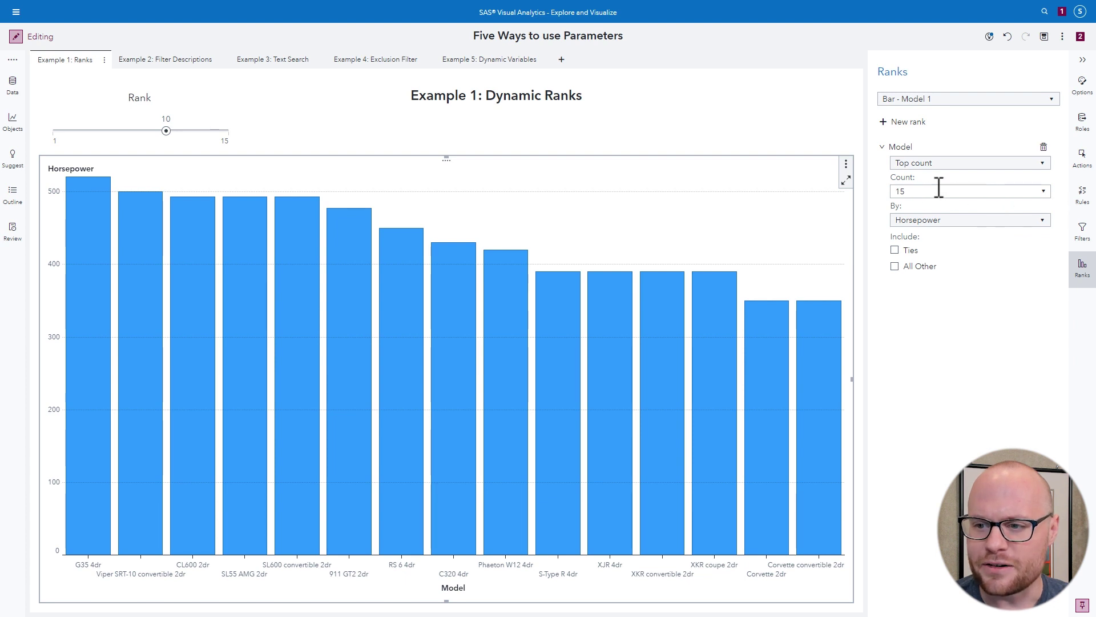
click(1042, 193)
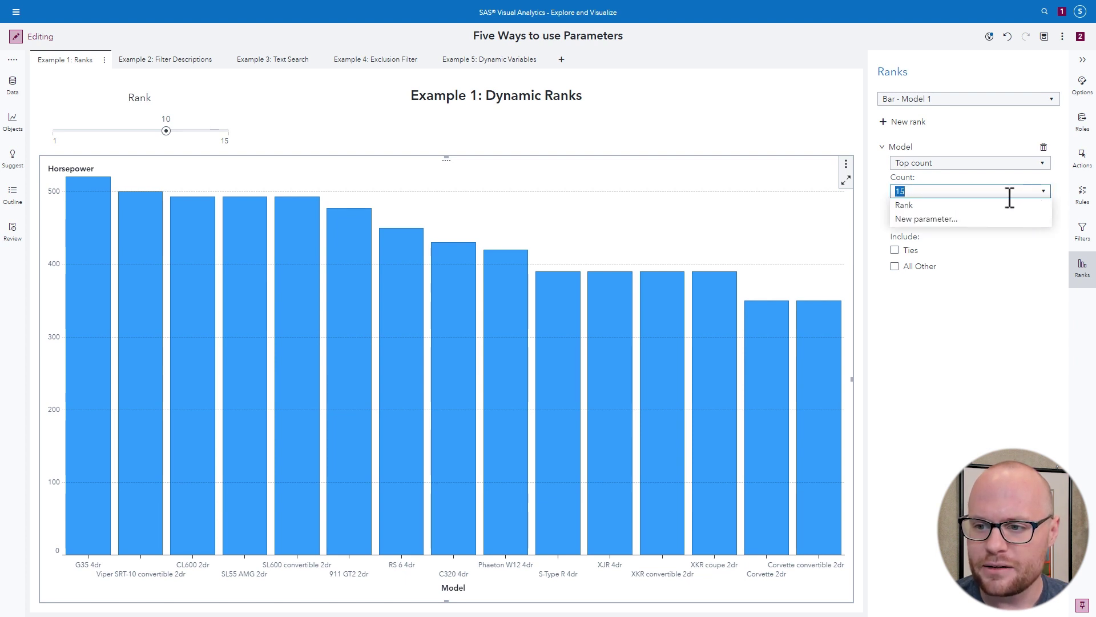
click(930, 206)
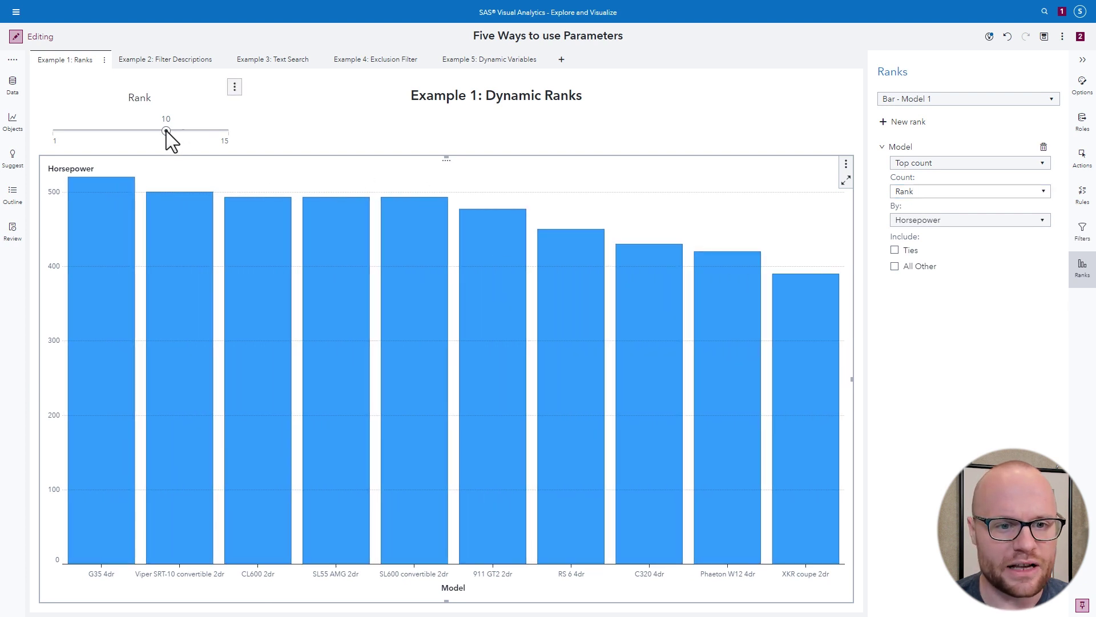
drag(166, 130, 118, 131)
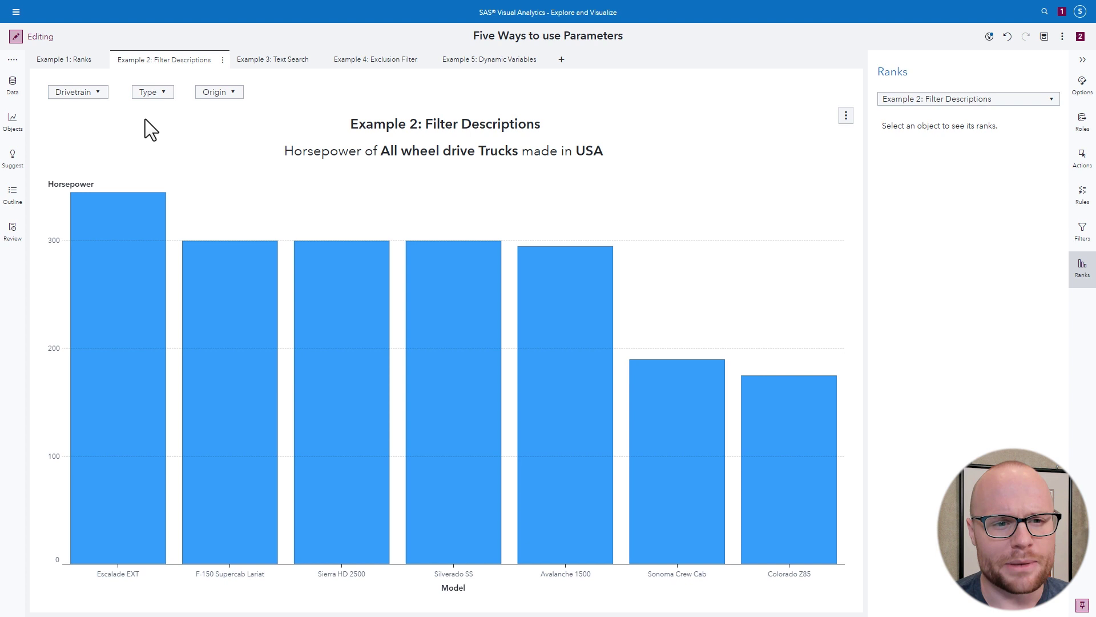
mouse_move(83, 95)
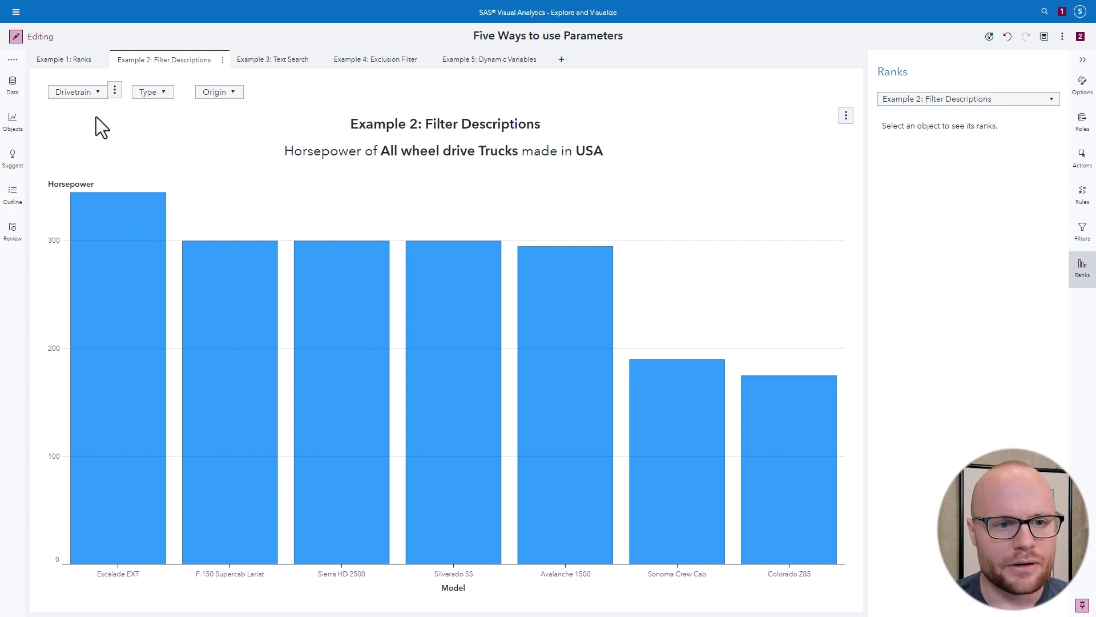
click(90, 94)
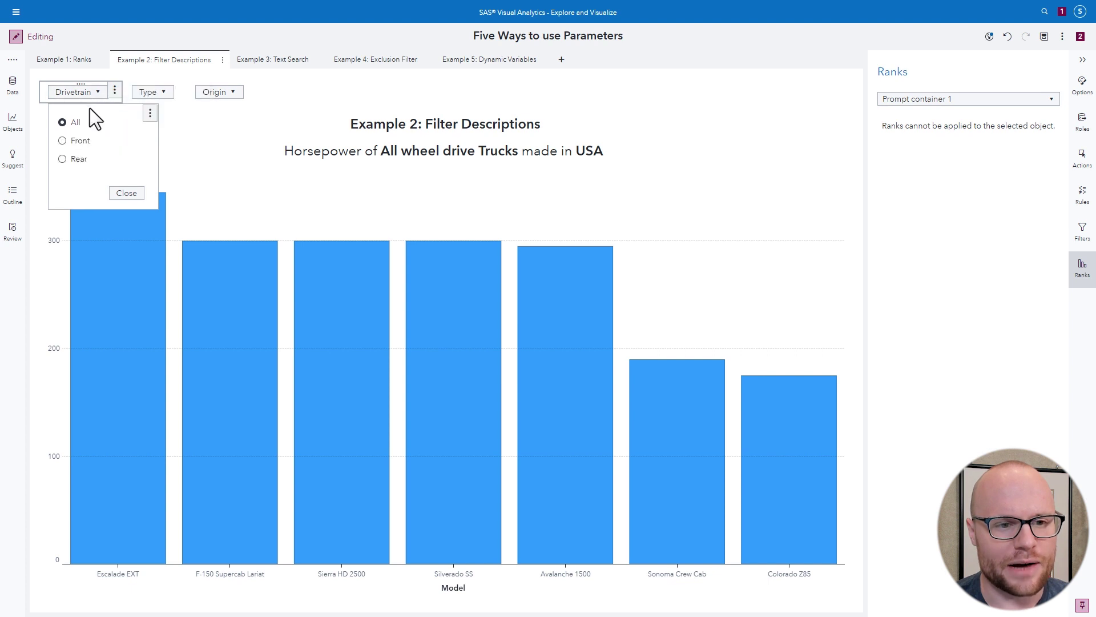
click(90, 108)
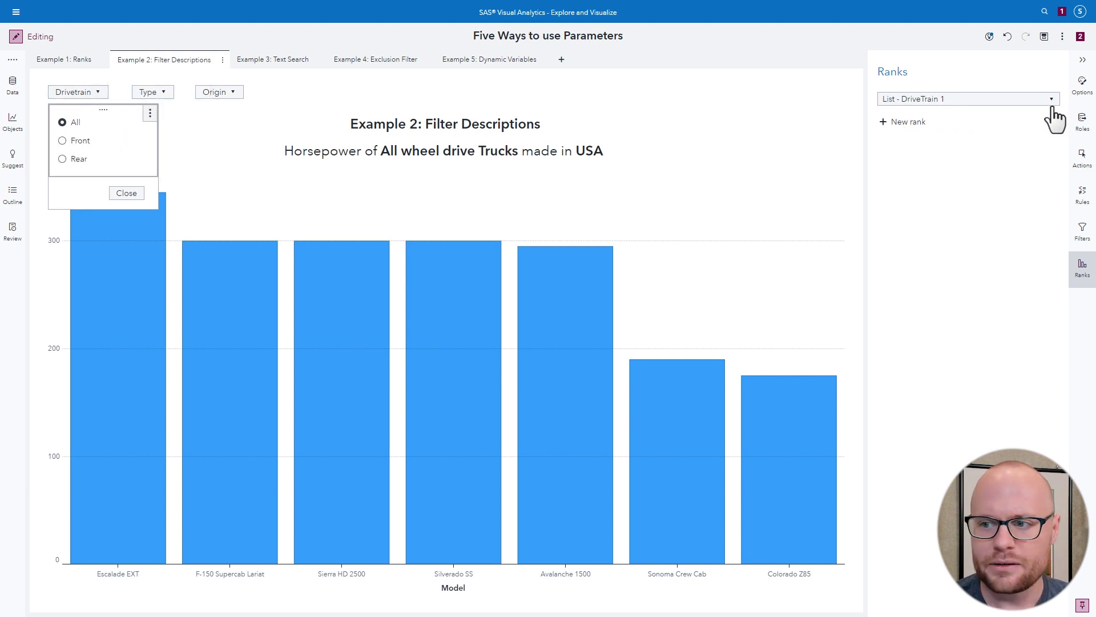
click(1084, 127)
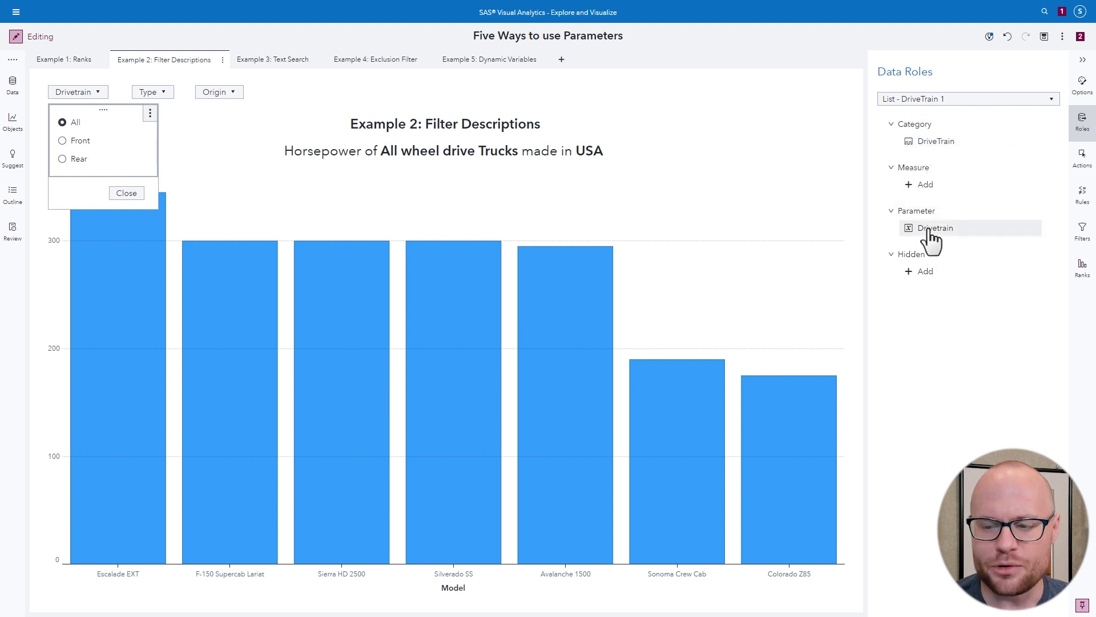
click(153, 102)
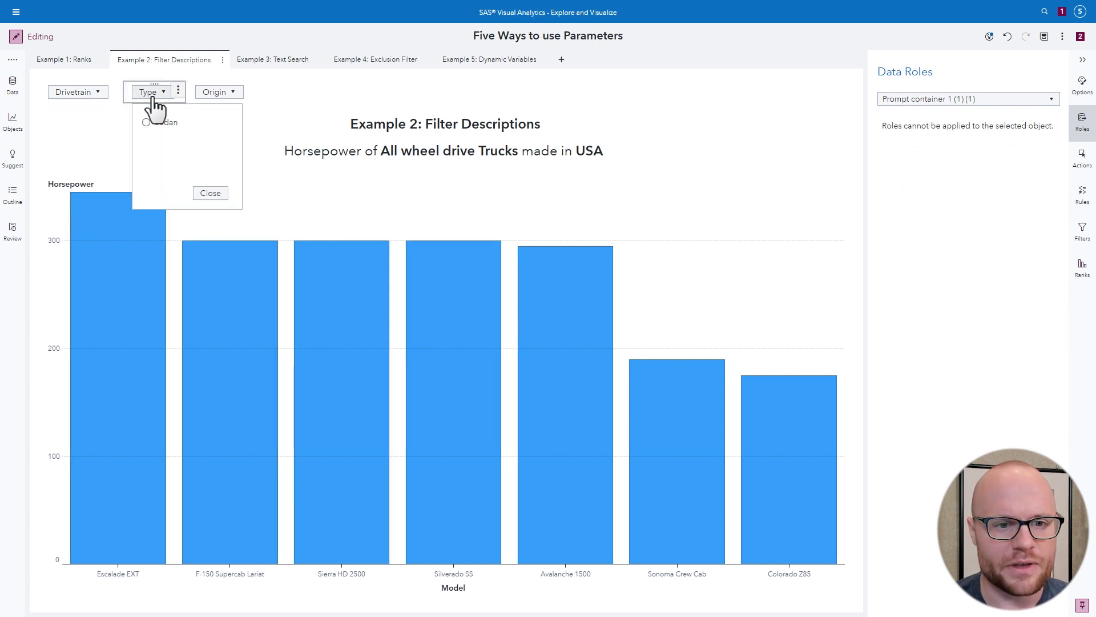
click(155, 111)
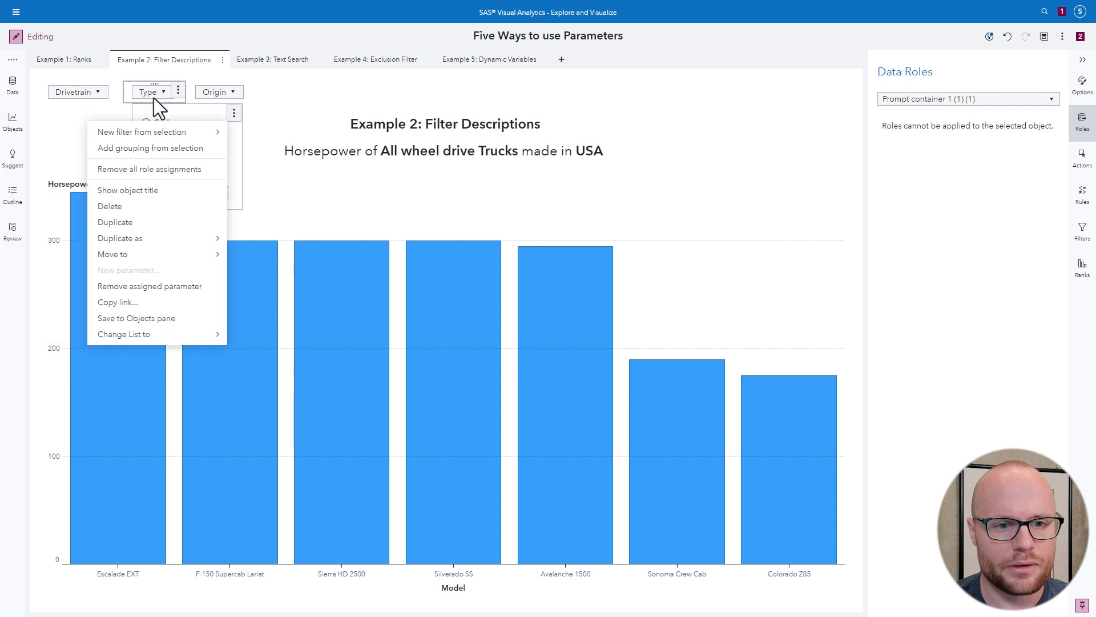
click(156, 108)
click(211, 102)
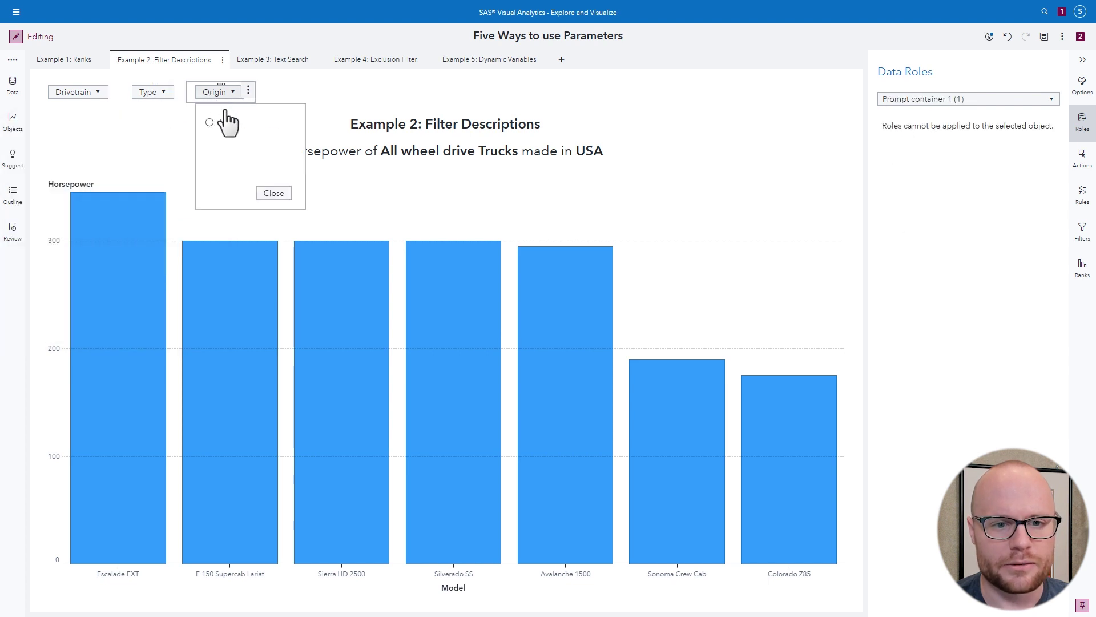
click(229, 120)
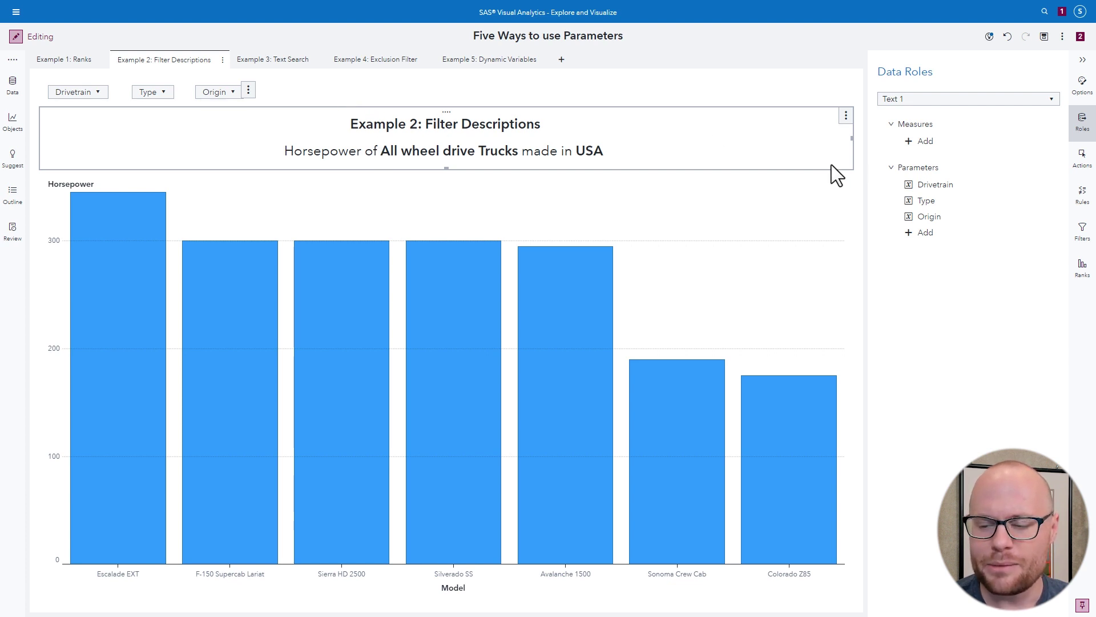
- Inspect the subtitle's {Drivetrain}, {Type} and {Origin} placeholders, then stop editing it
mouse_move(952, 201)
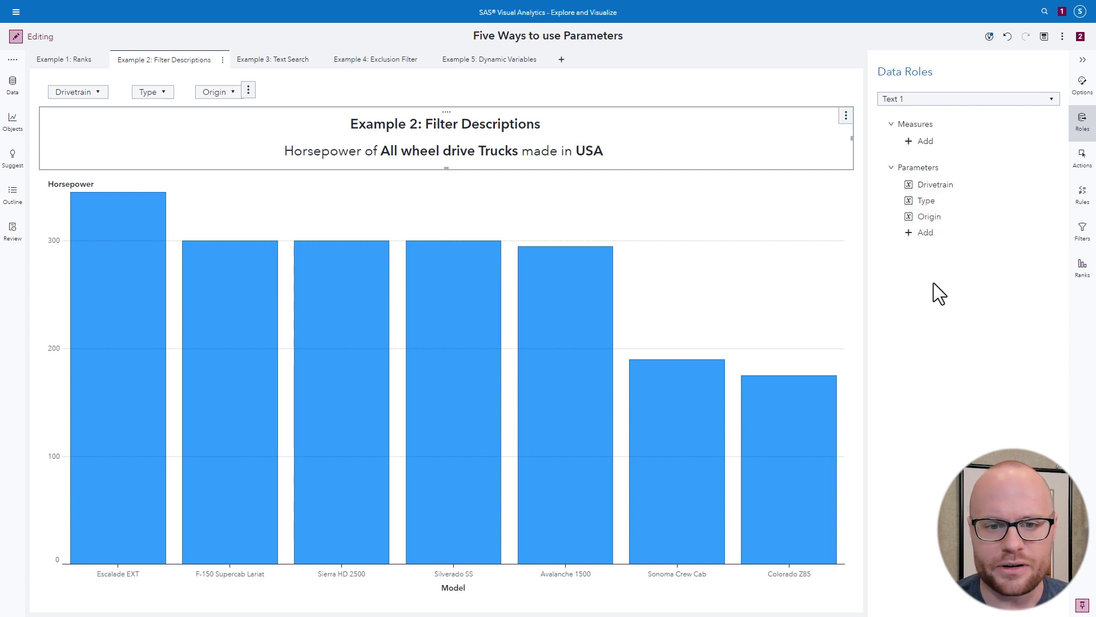
click(466, 154)
click(380, 156)
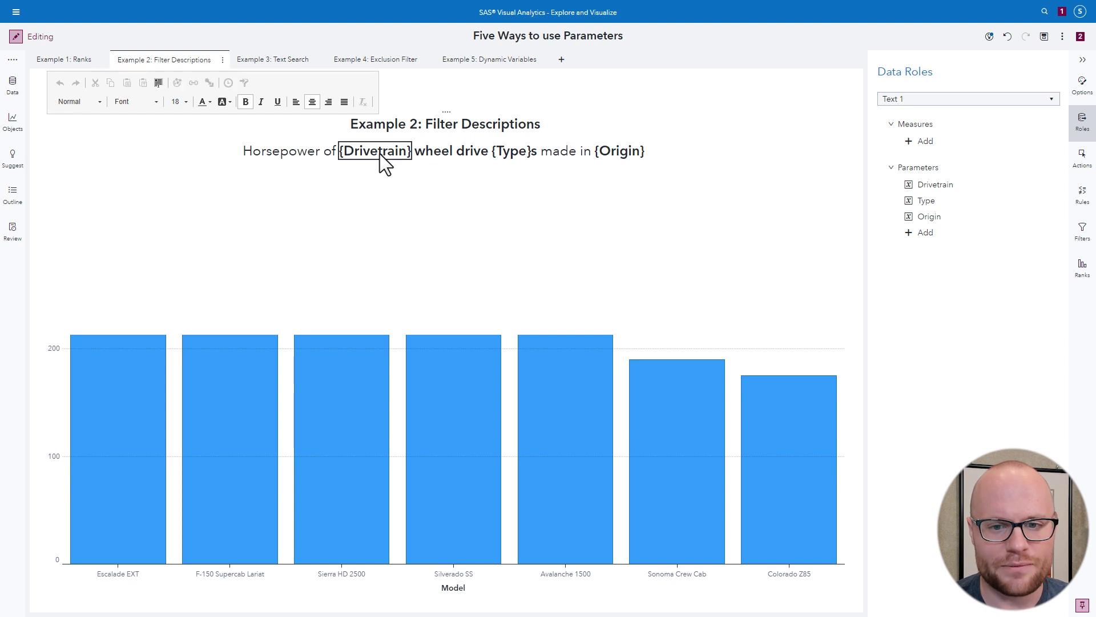
click(512, 157)
click(615, 156)
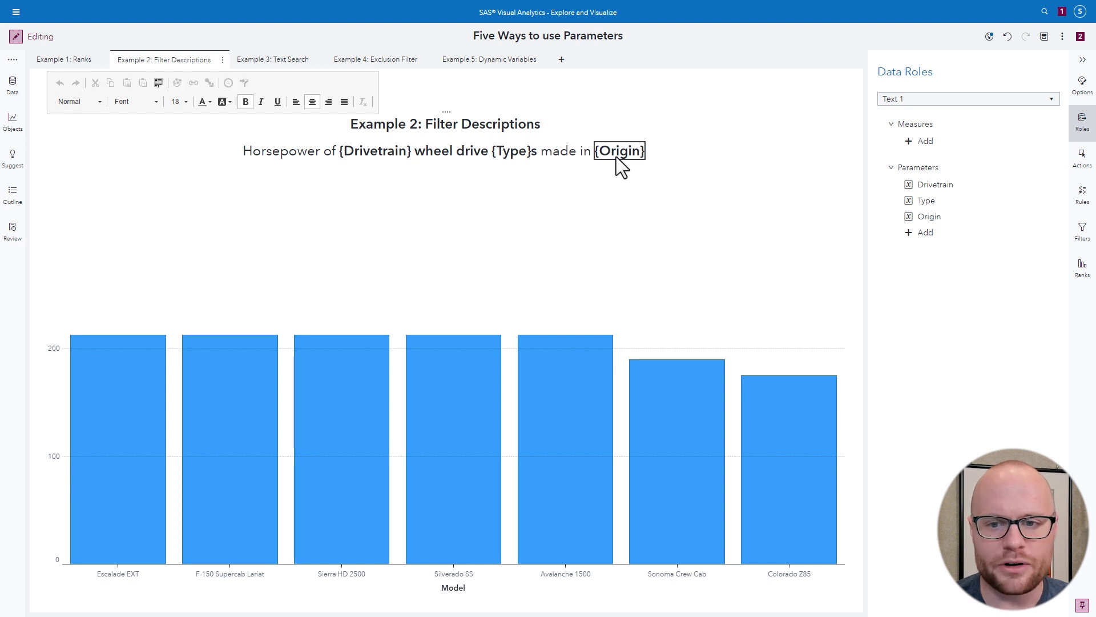
click(675, 165)
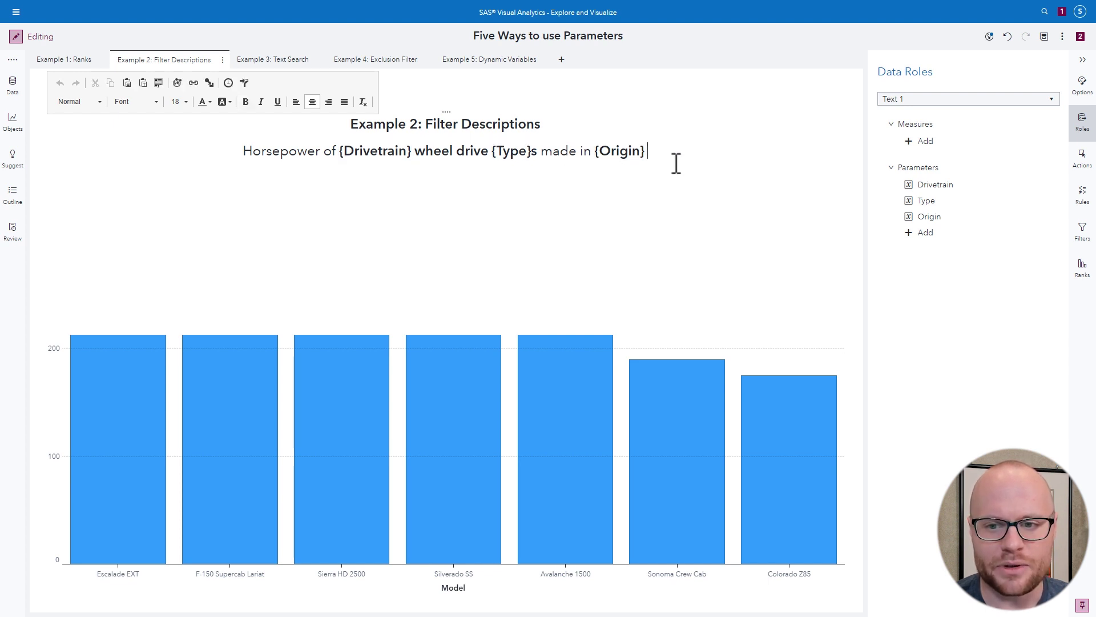
click(648, 61)
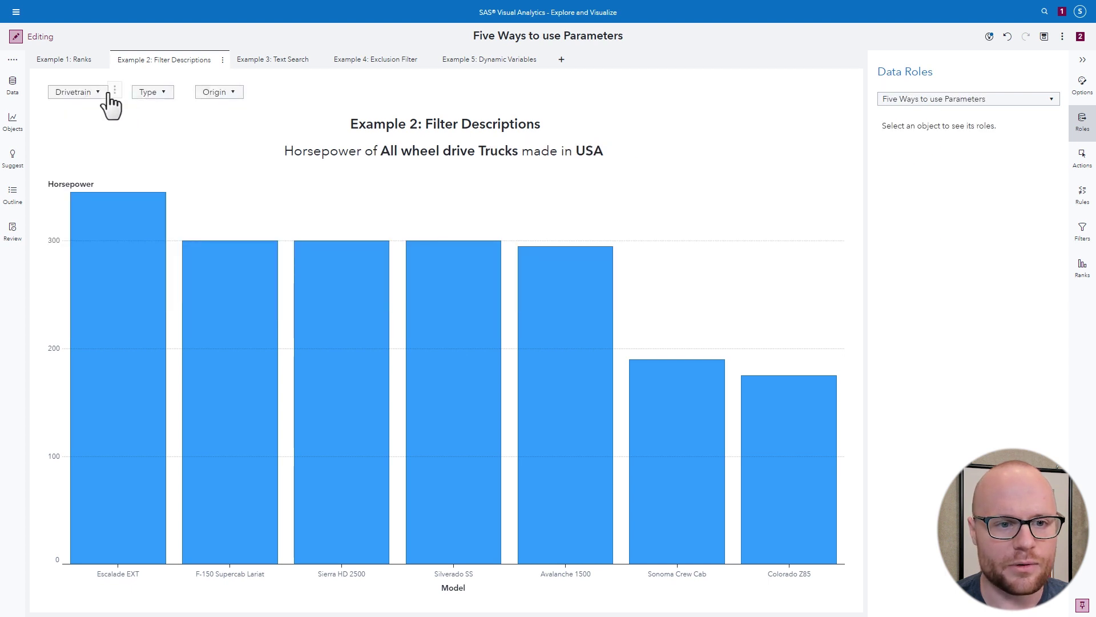
- Filter the chart to Front wheel drive and Sports car types
click(93, 93)
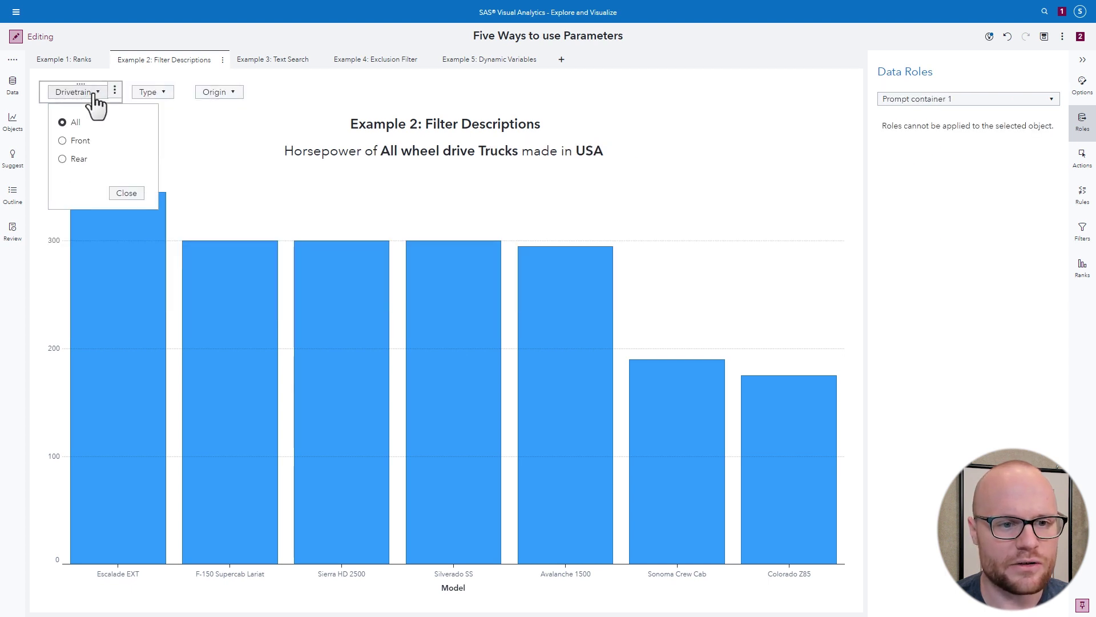
click(75, 143)
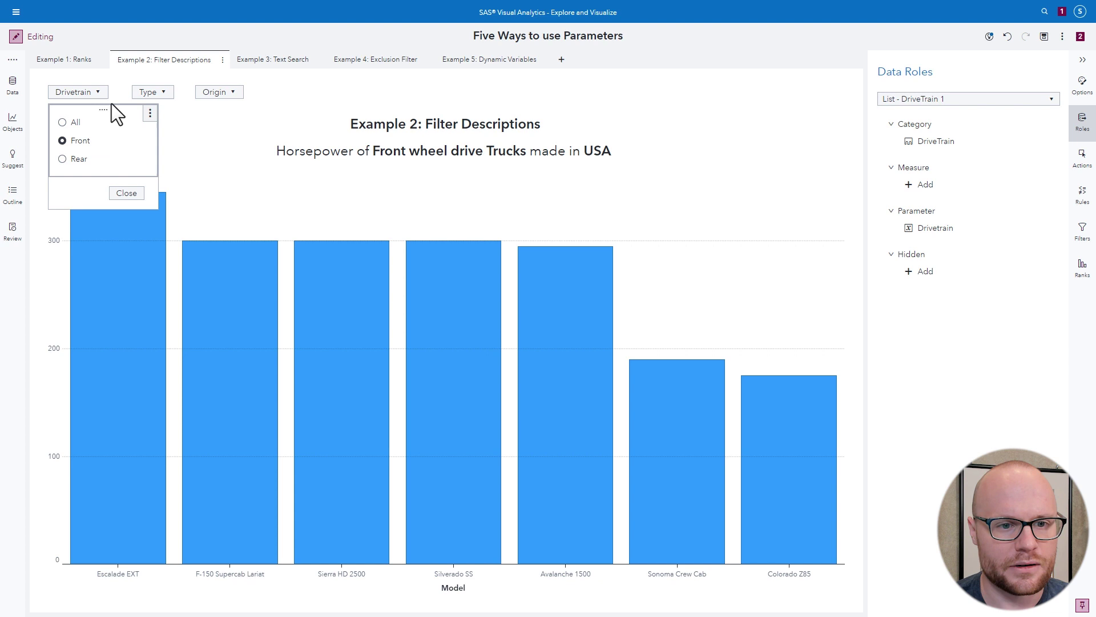
click(159, 94)
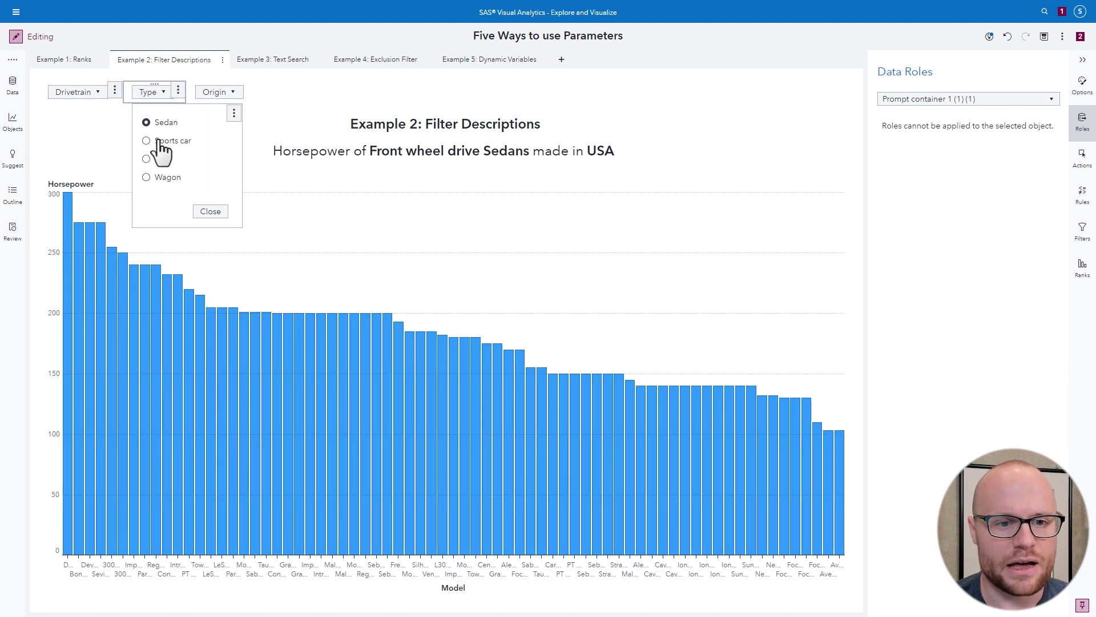
click(161, 140)
click(419, 81)
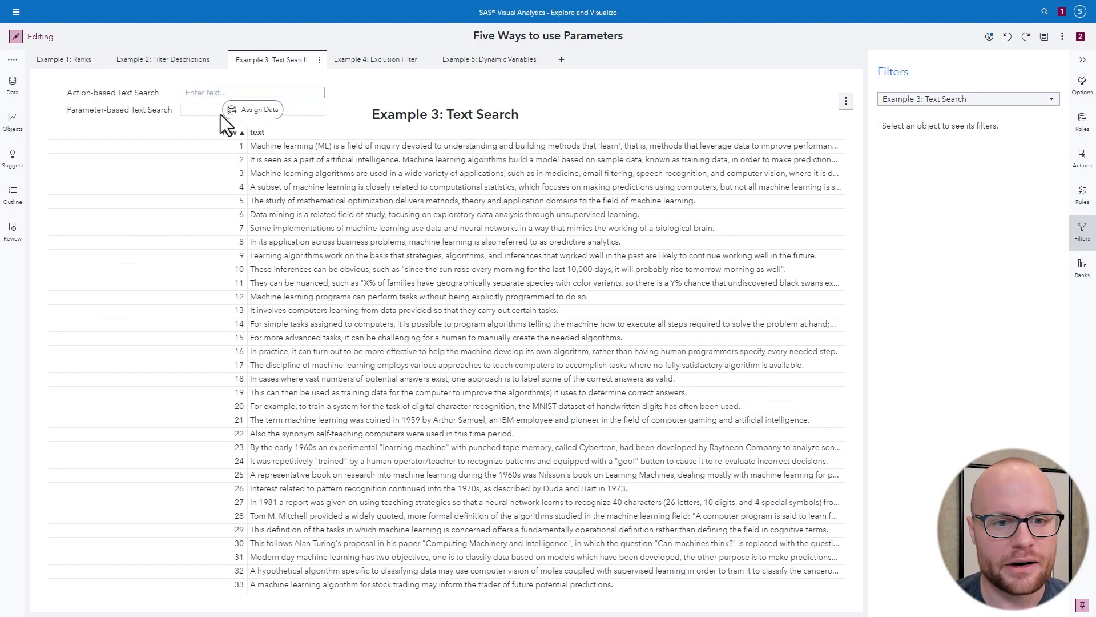
- Search 'machine' in the Action-based Text Search box, then clear it so all 33 rows return
click(267, 93)
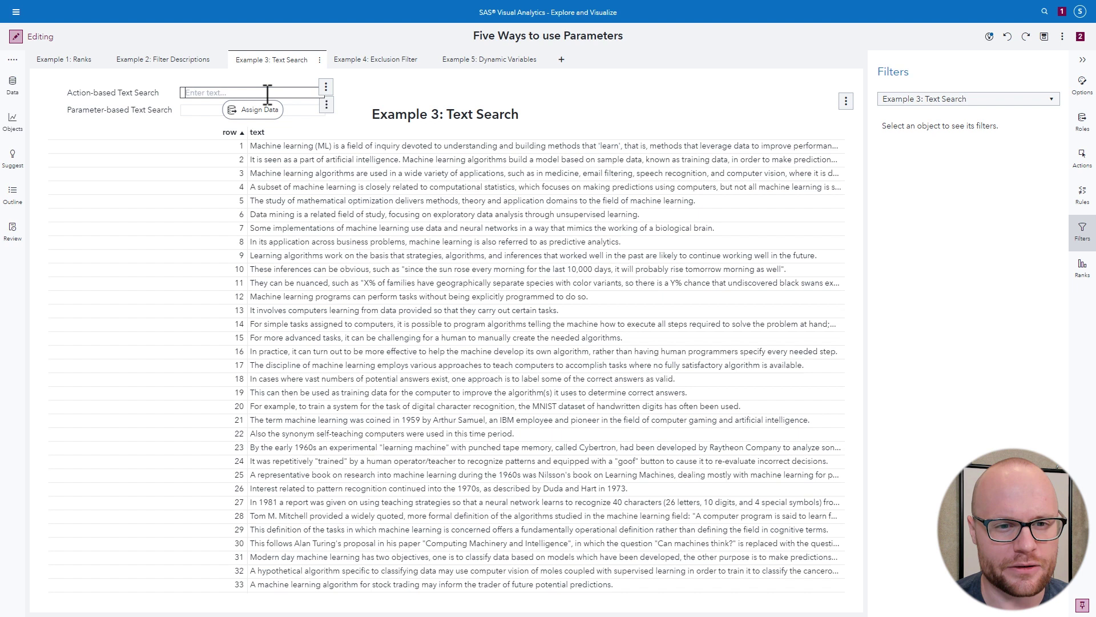
click(270, 86)
text(mac)
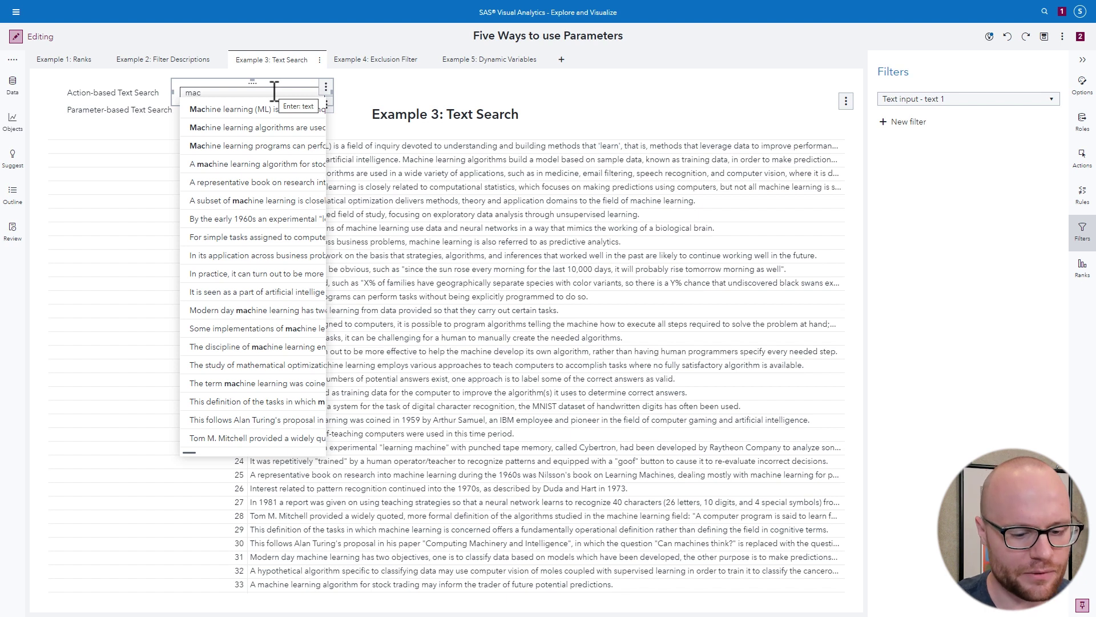
text(hine)
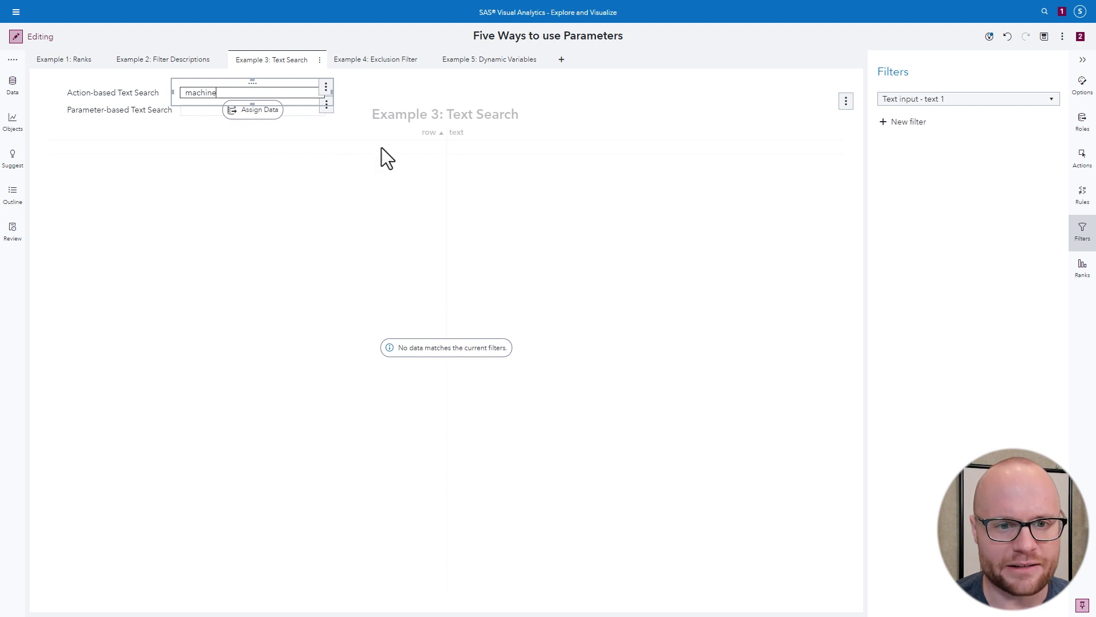
double_click(244, 93)
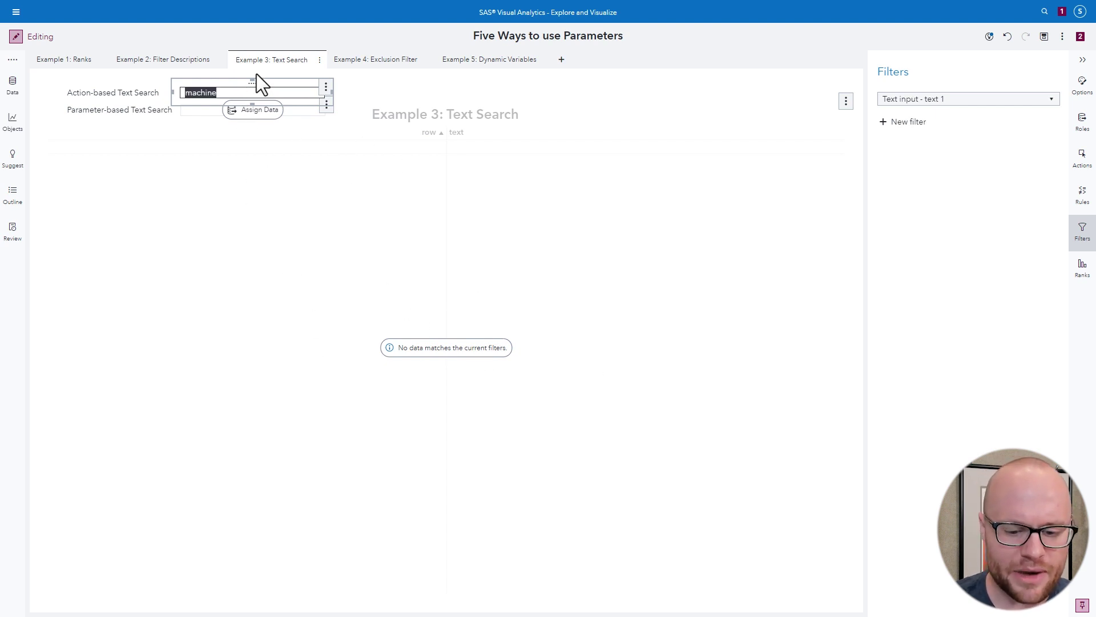
key(BackSpace)
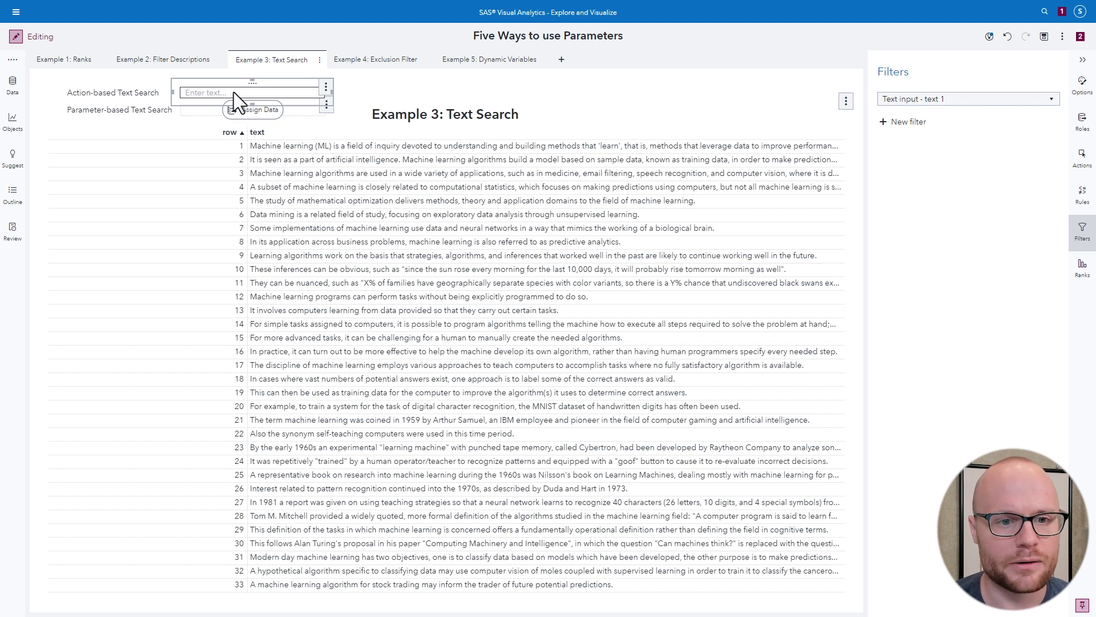
- Create a Character parameter named 'Text to search'
click(210, 111)
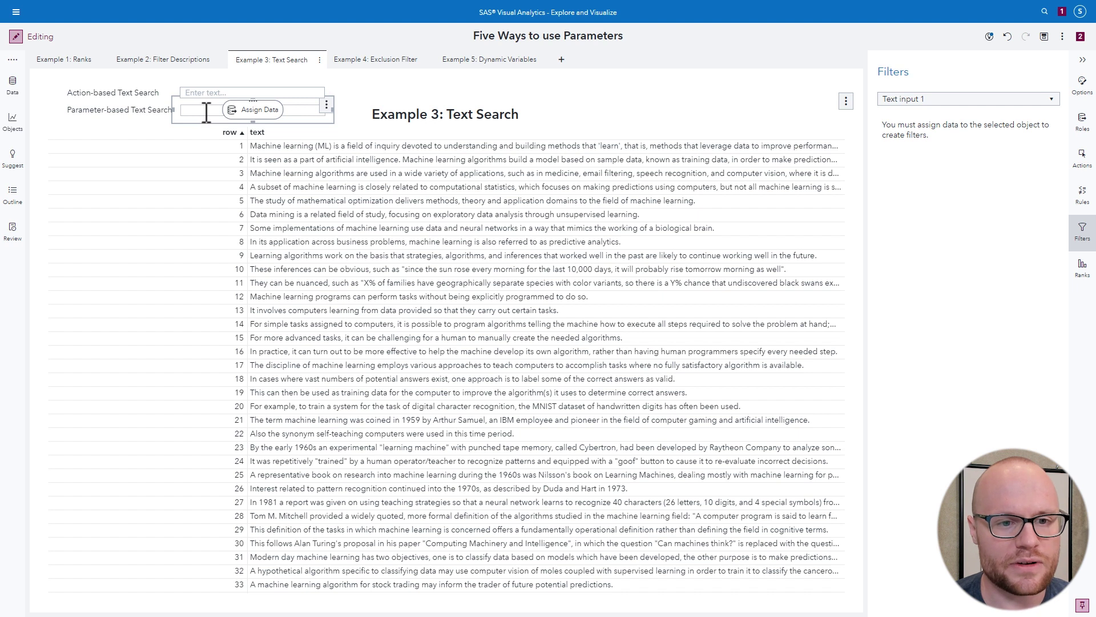
click(17, 87)
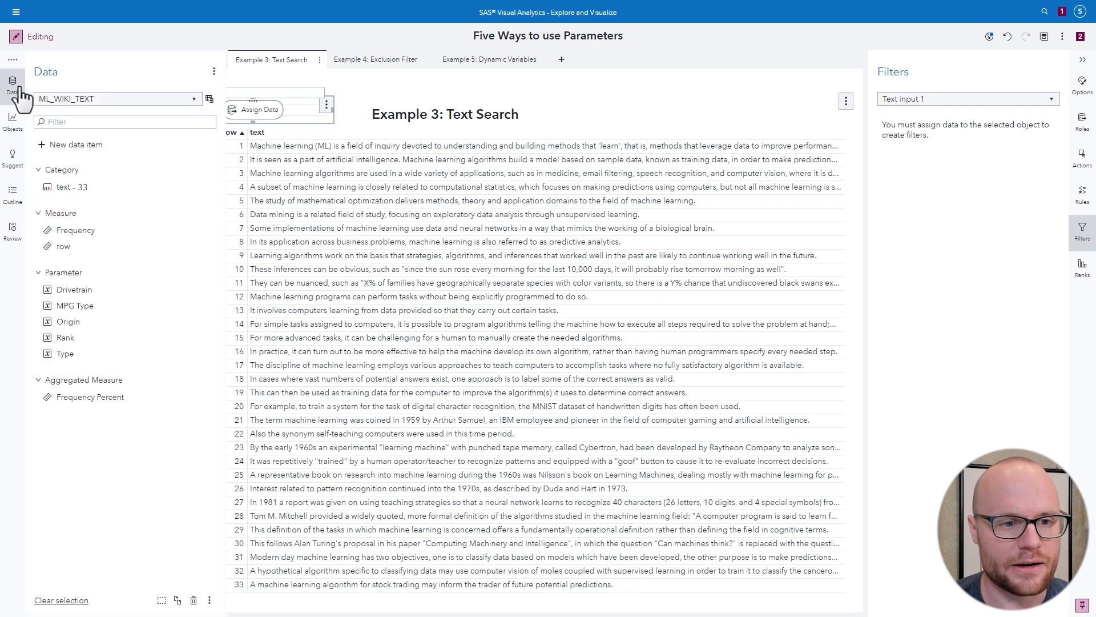
click(74, 145)
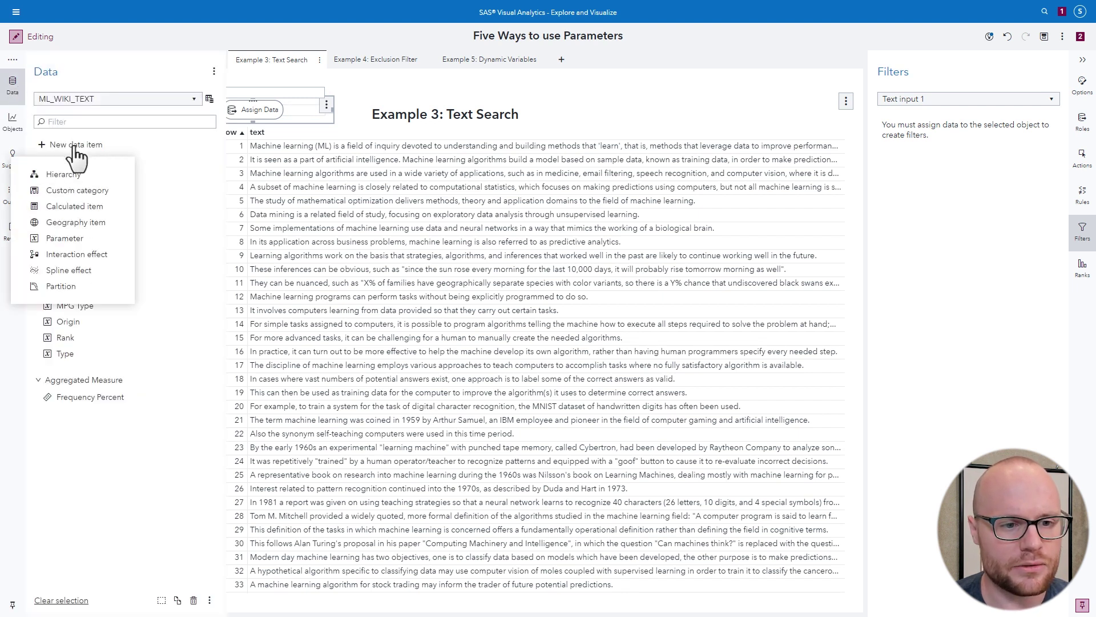
click(73, 242)
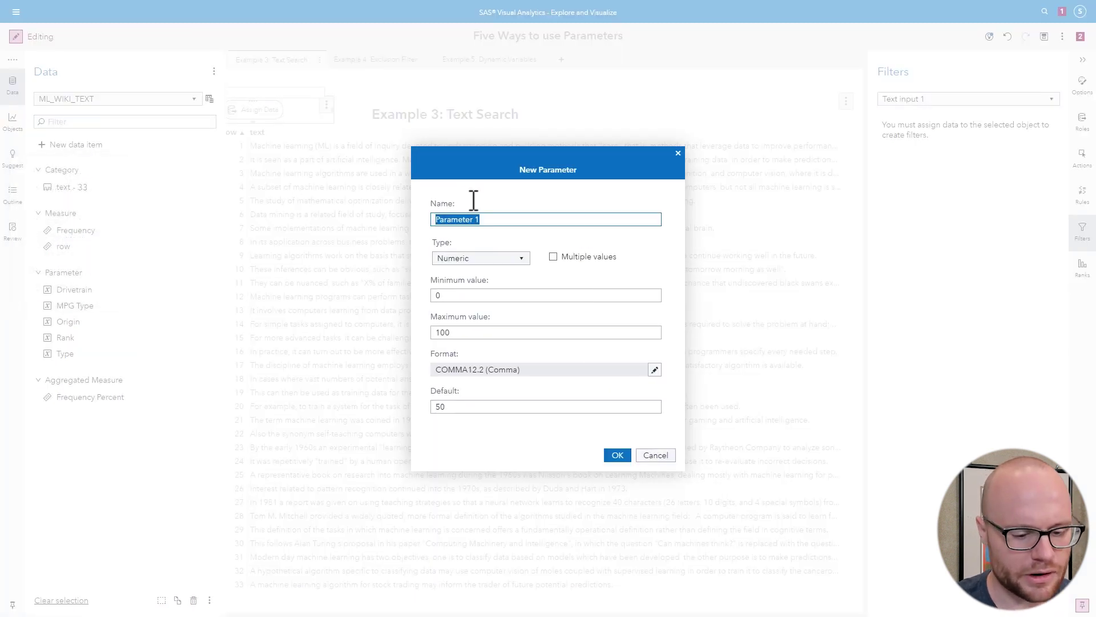
text(Text to search)
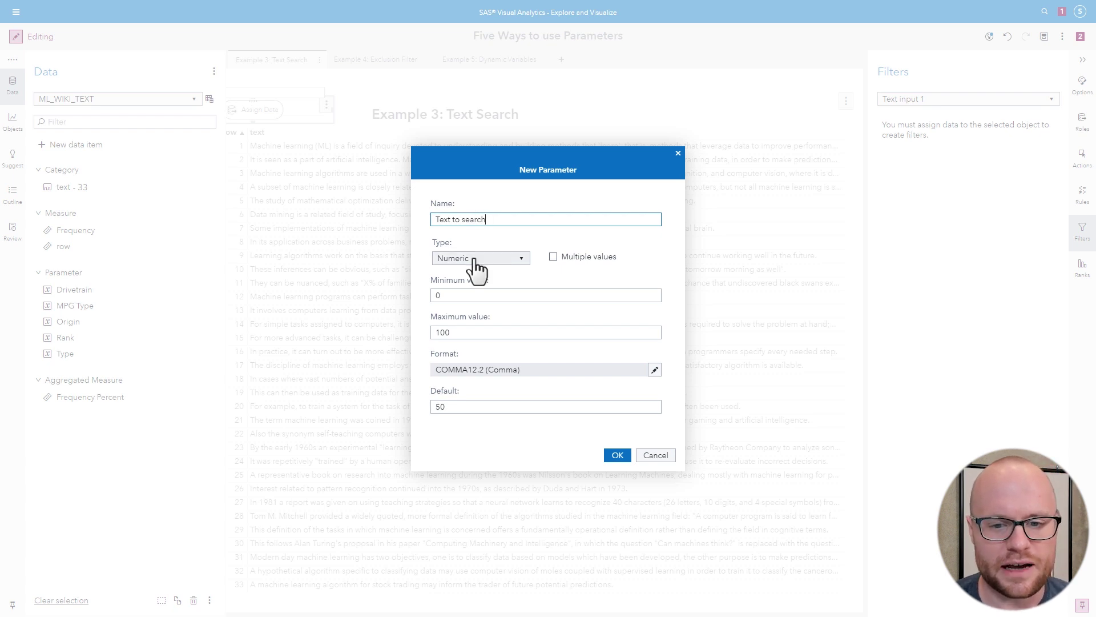
click(476, 260)
click(477, 270)
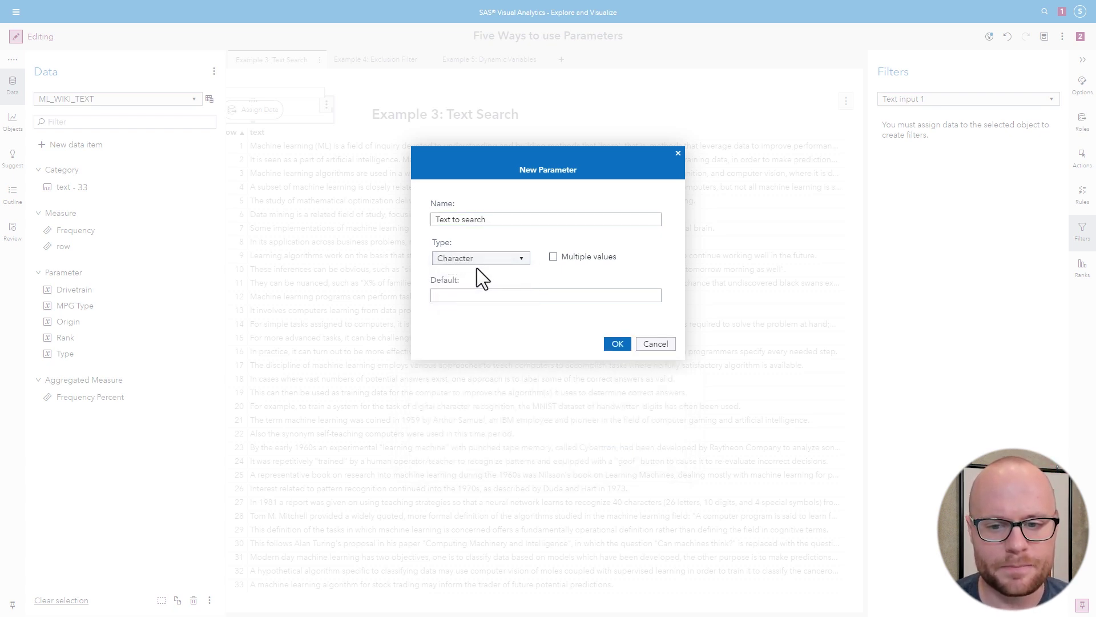
click(617, 346)
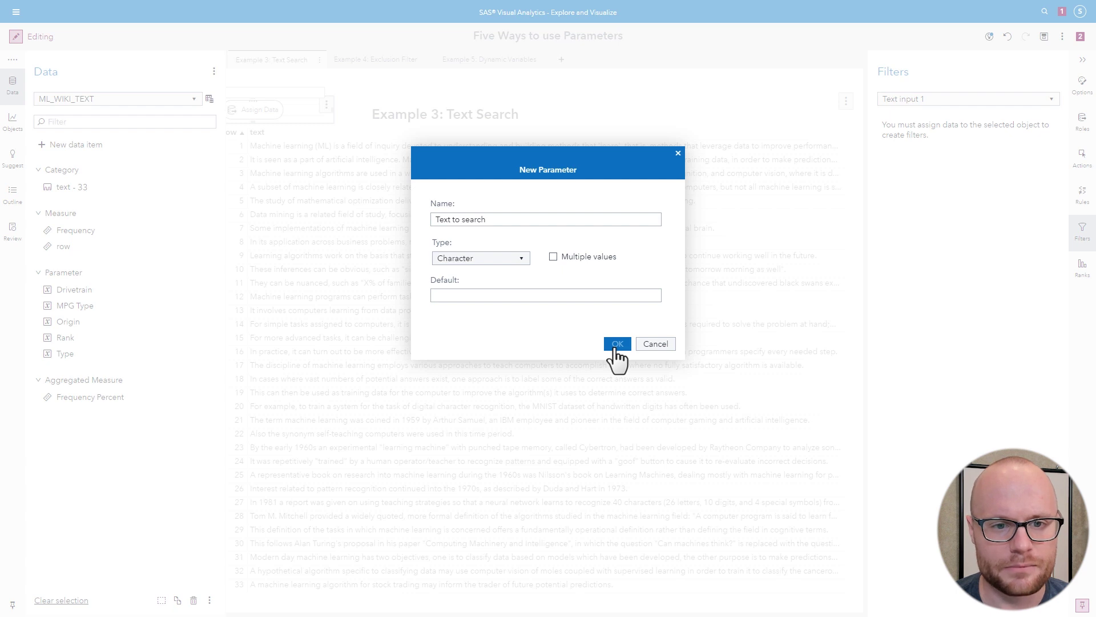
- Assign 'Text to search' to the parameter-based search input's Parameter role
click(1082, 121)
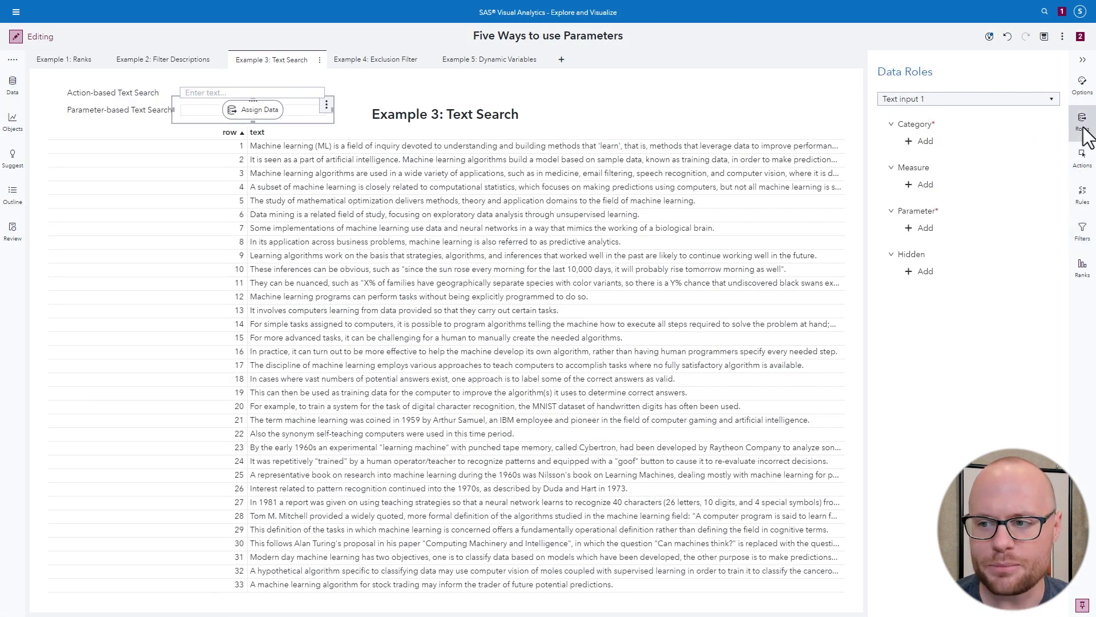
click(962, 233)
click(822, 245)
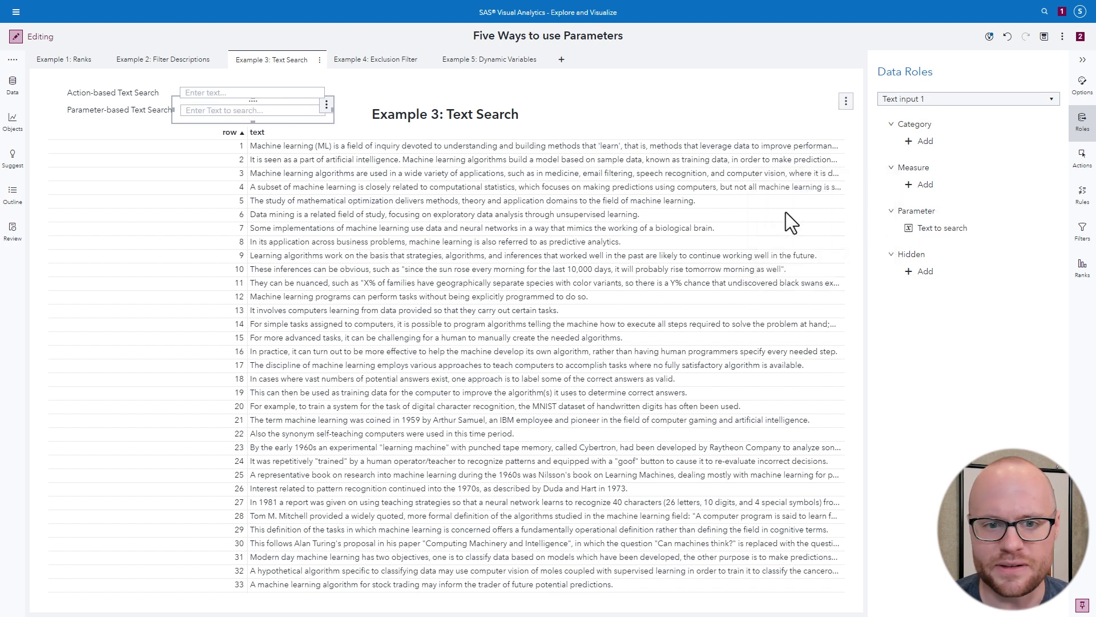
- Begin a new filter on the list table of text rows
click(462, 209)
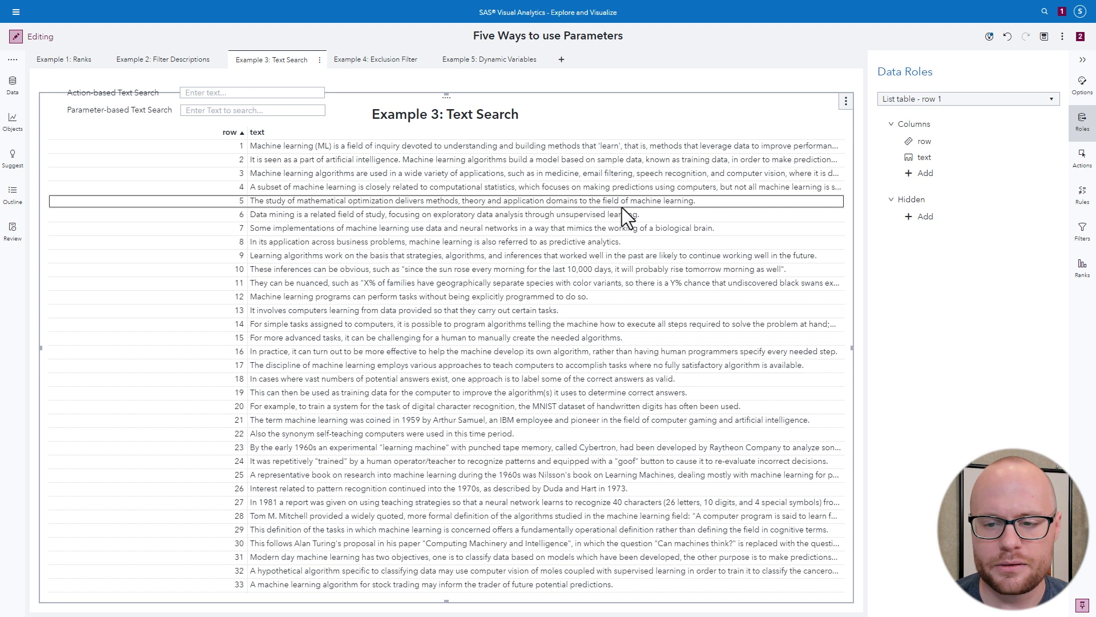
click(1083, 234)
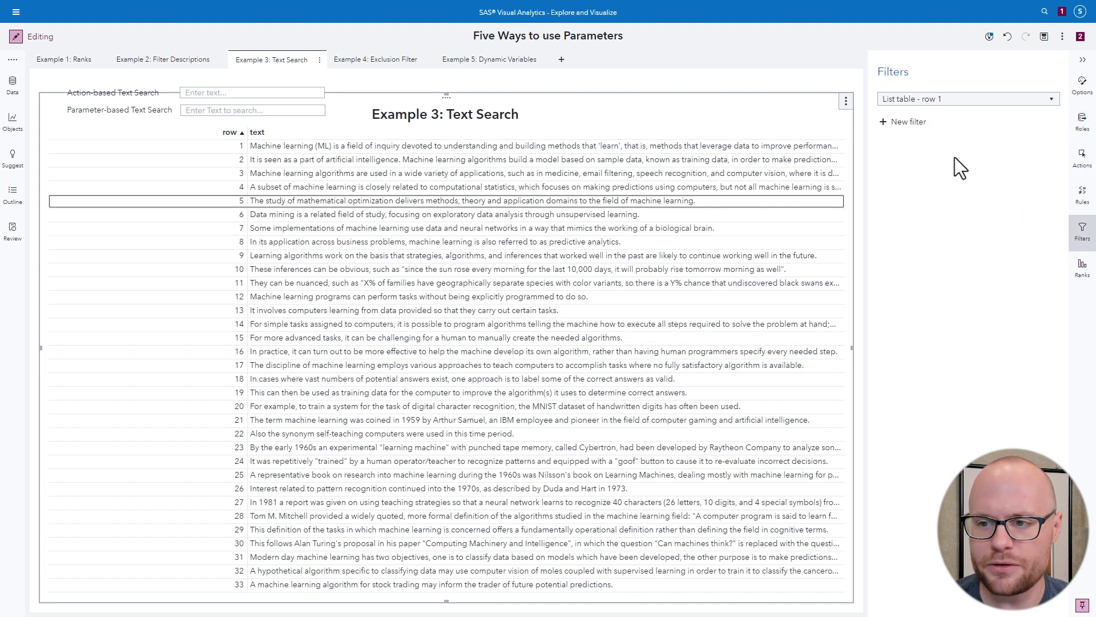
click(909, 124)
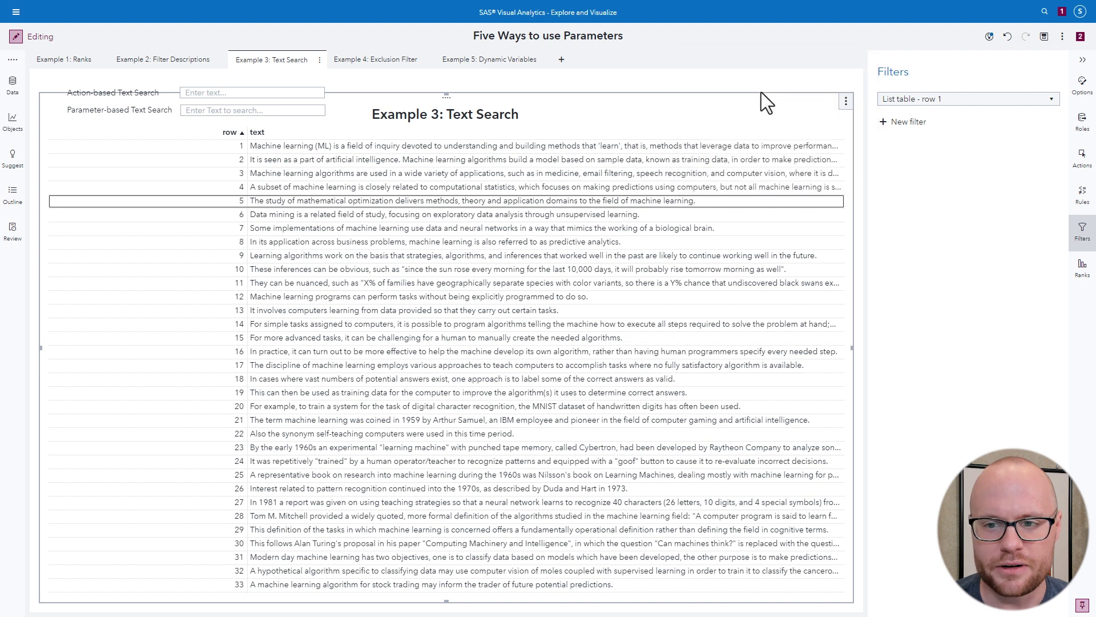
- Write the filter expression 'text'n contains 'Text to search'p in text mode
click(559, 92)
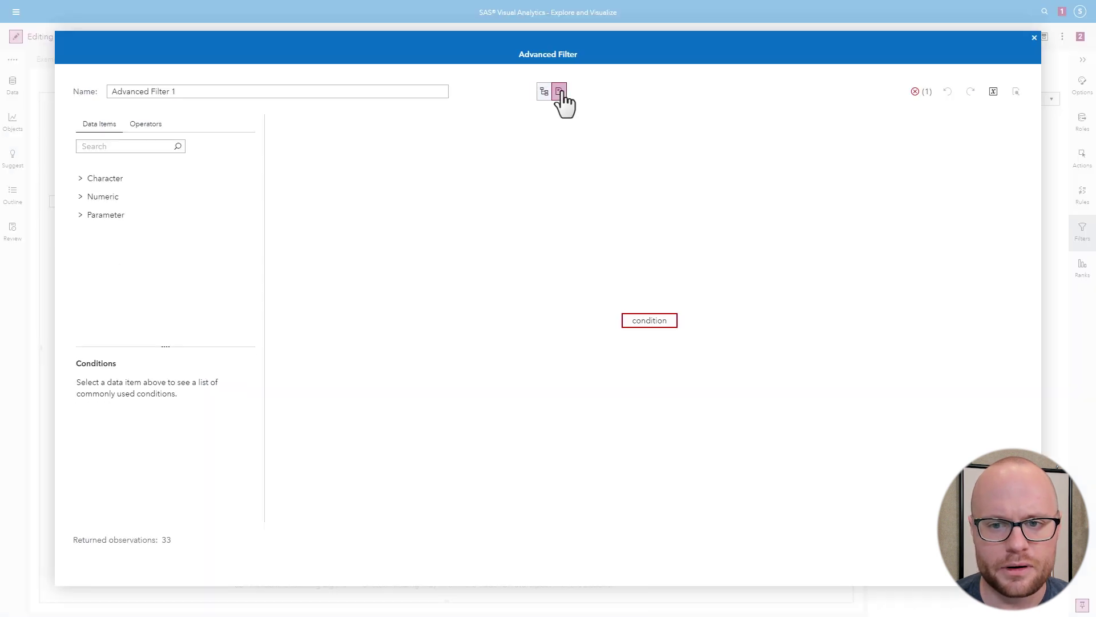
drag(343, 136, 289, 134)
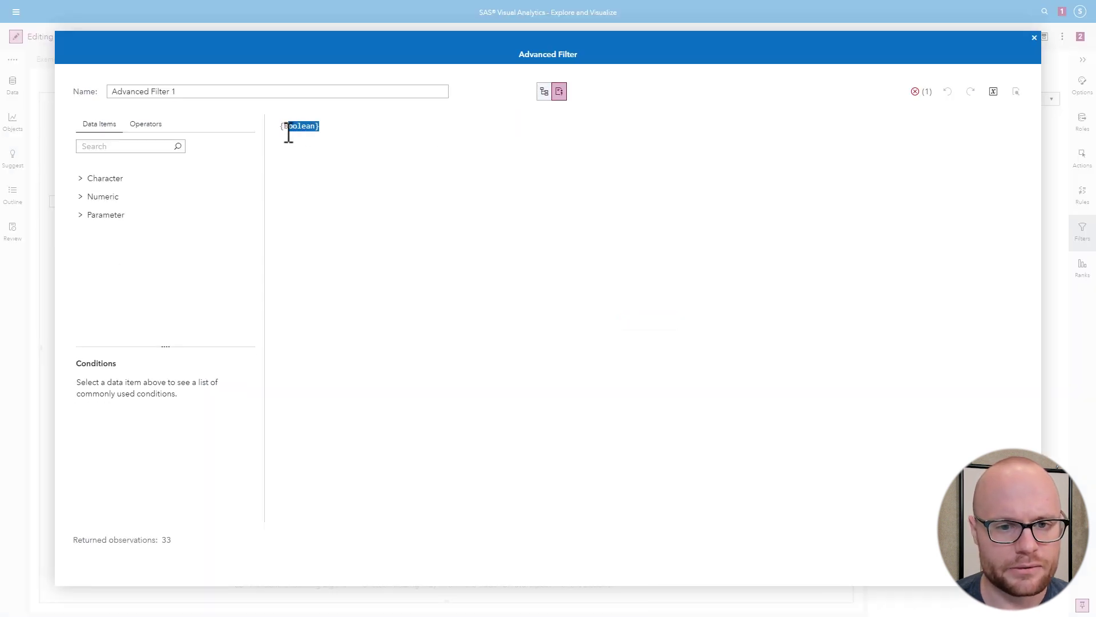
key(BackSpace)
text('text')
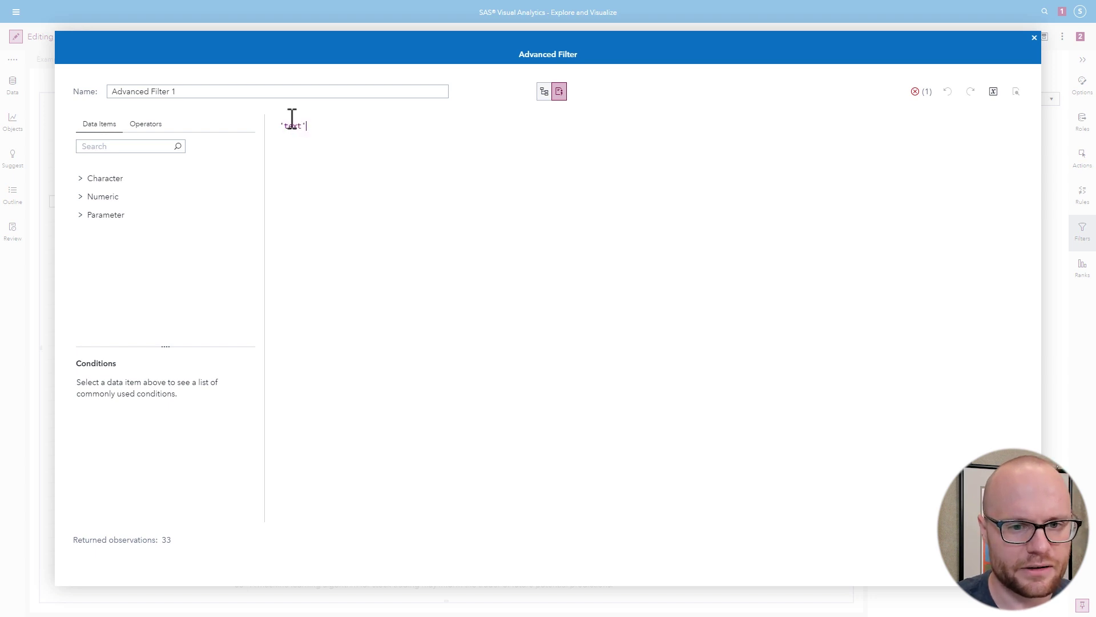
text(n contain)
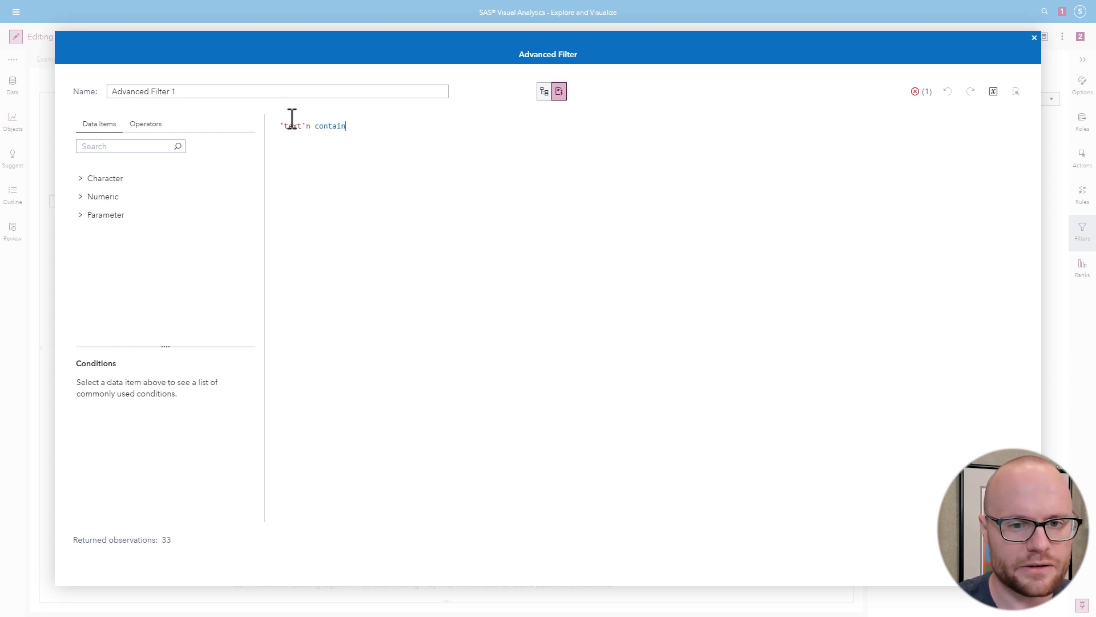
text(s 'Text to sear)
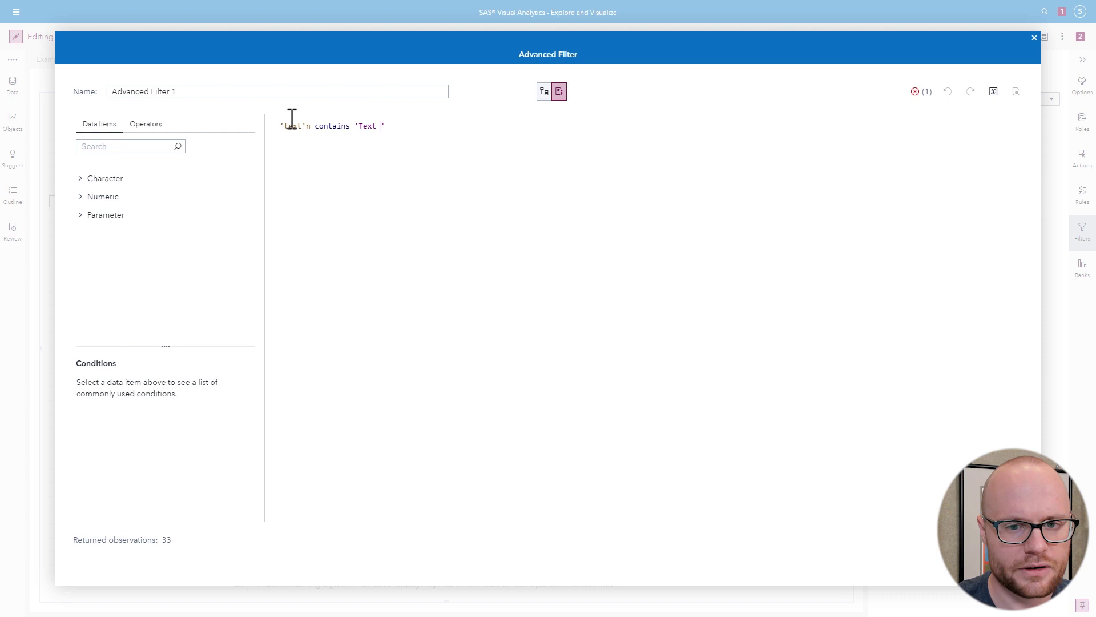
text(ch')
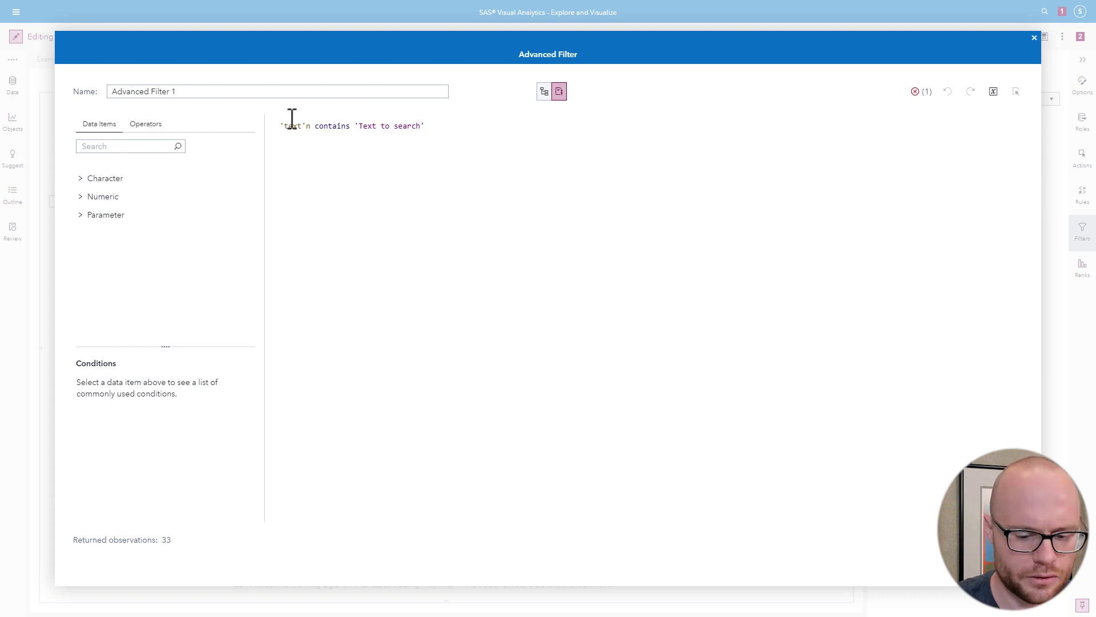
text(p)
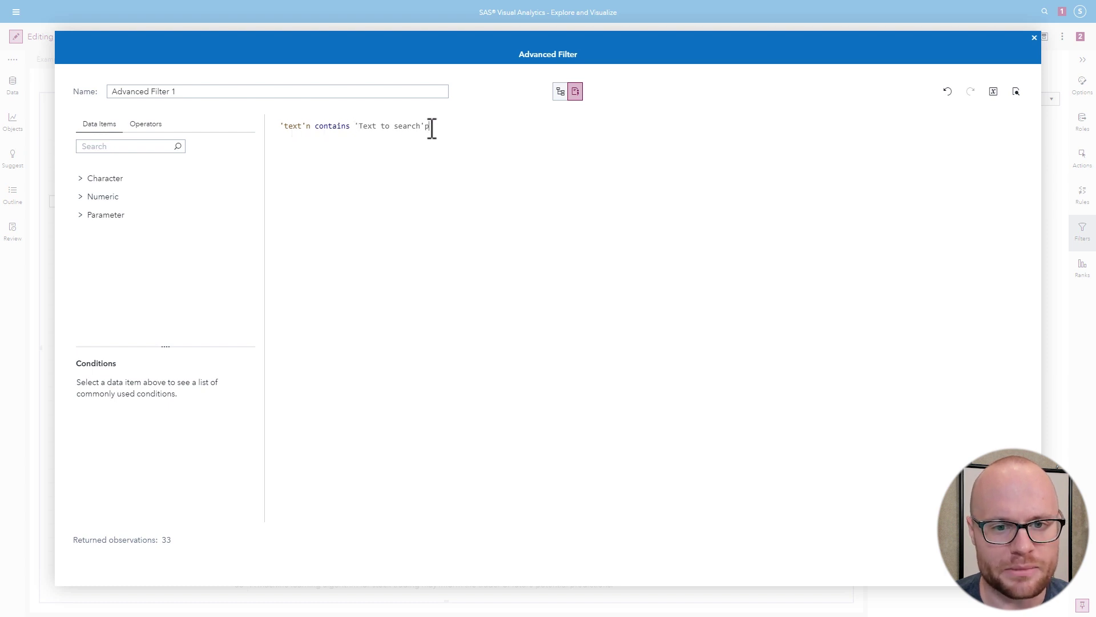
- Wrap both sides in upcase() for a case-insensitive match and apply the filter
click(351, 125)
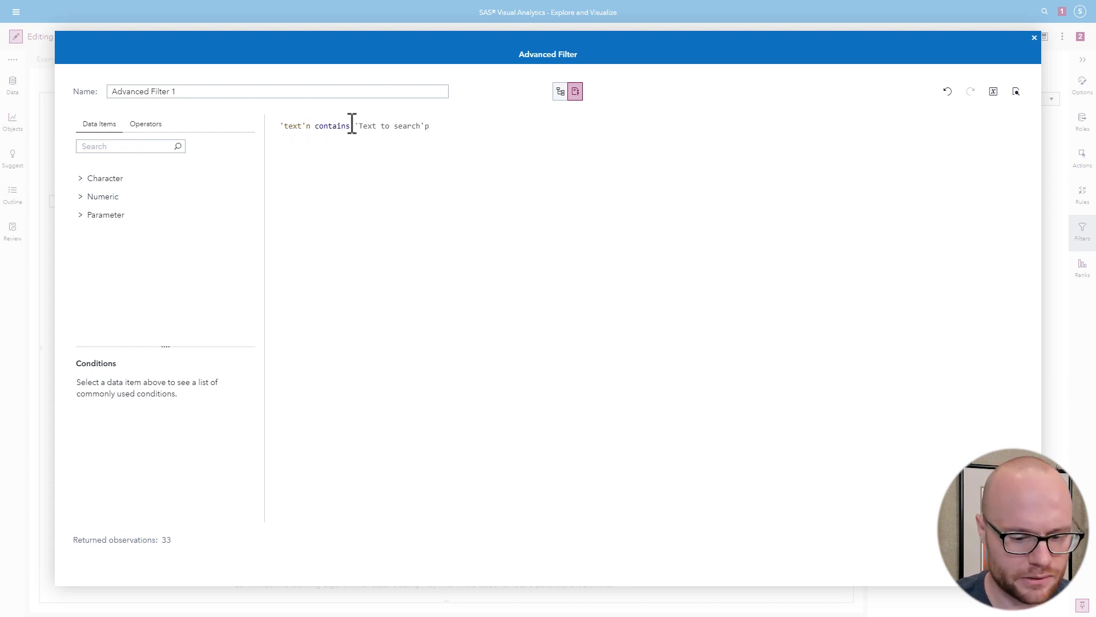
key(Home)
text(upcase)
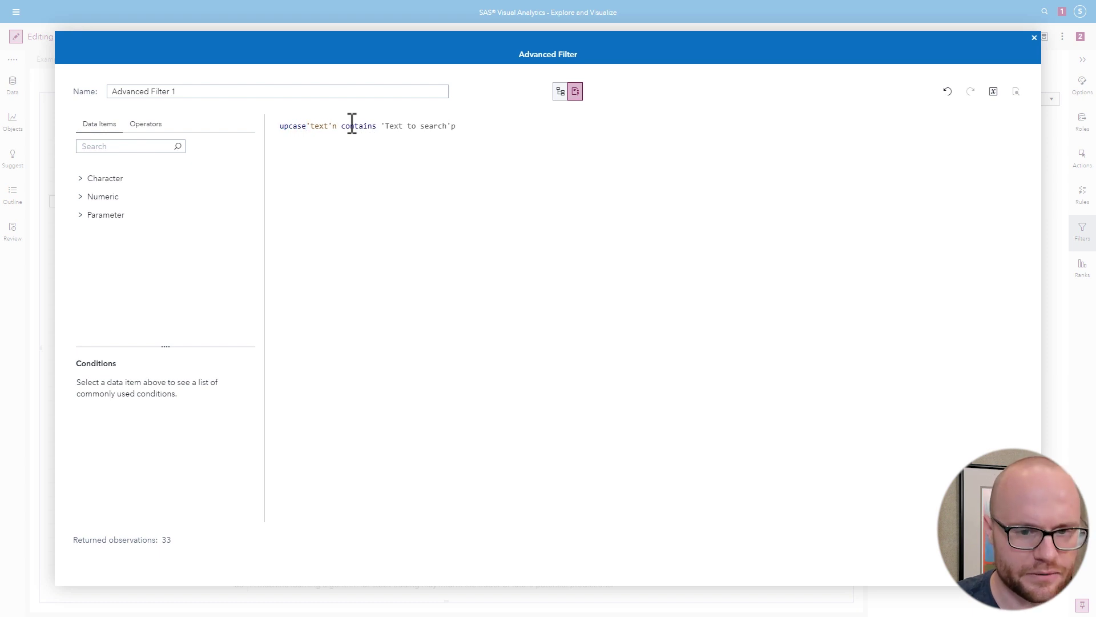
text(()
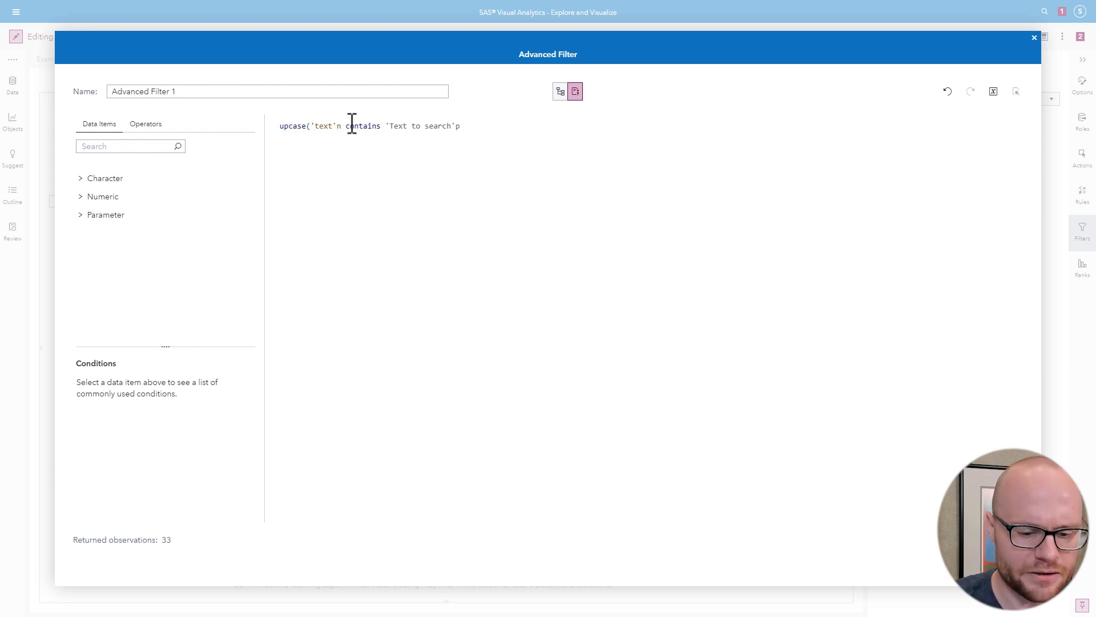
key(Right)
key(Right)
key(Right)
key(Right)
key(Right)
key(Right)
key(Right)
text())
click(391, 125)
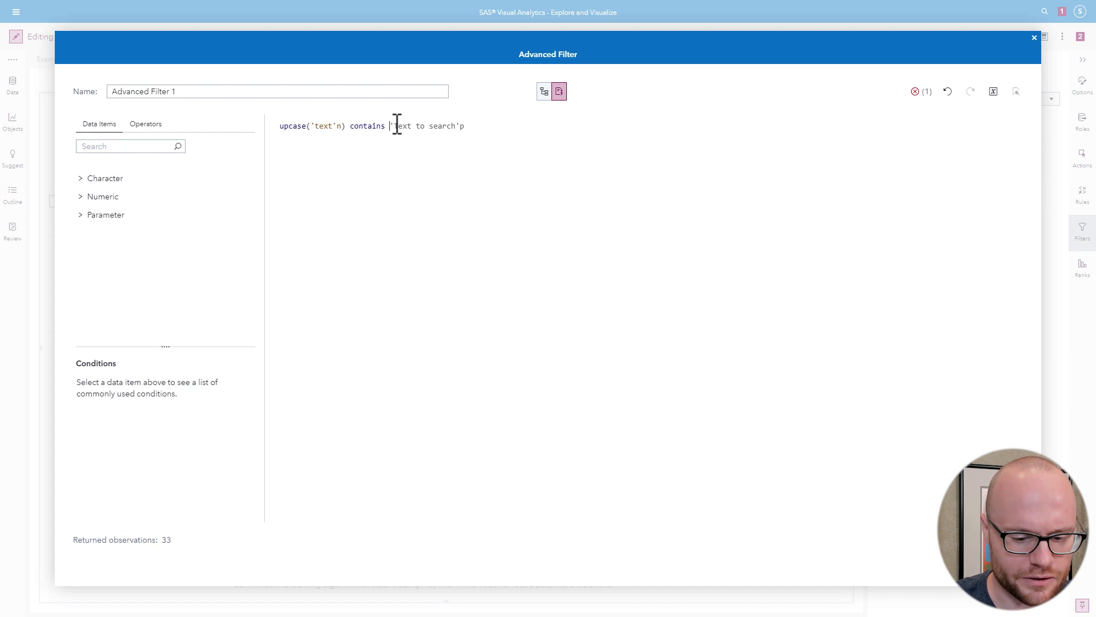
text(upcase('text'n)
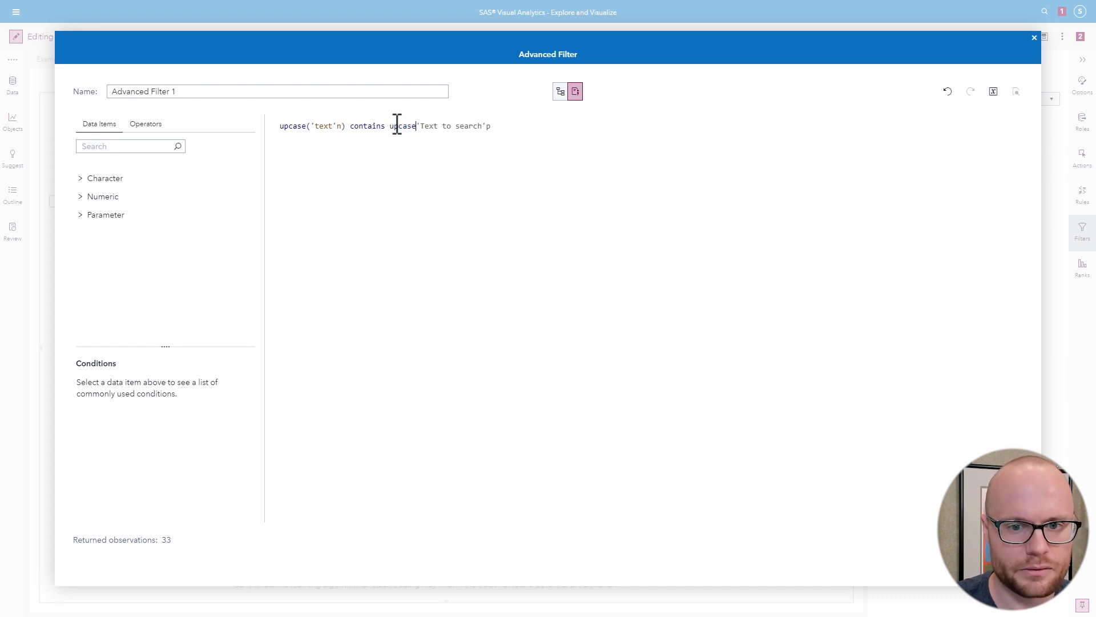
text())
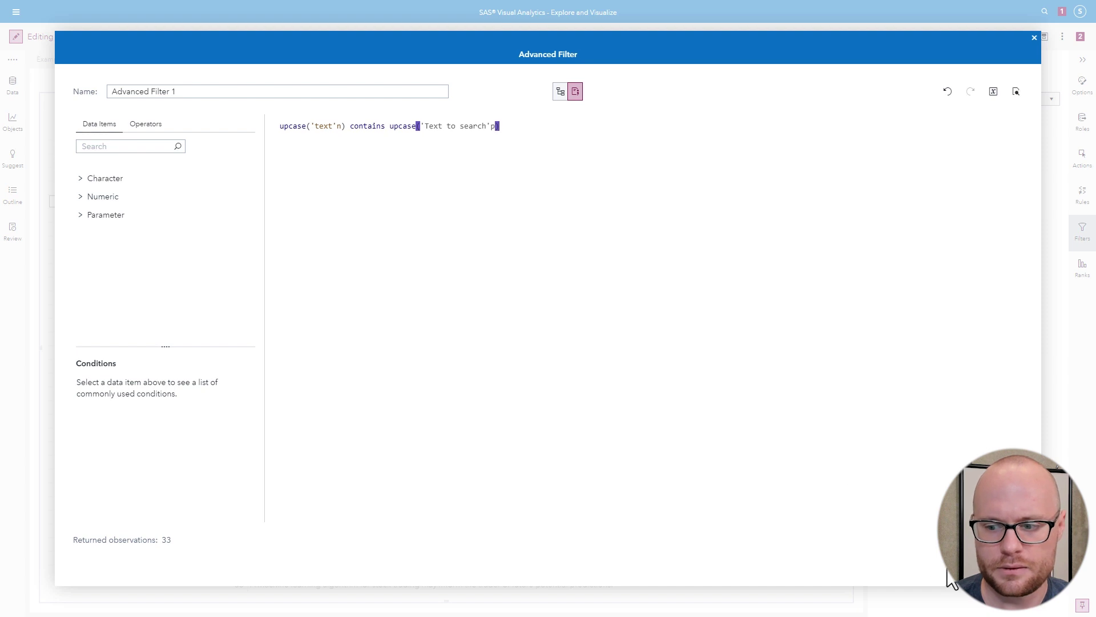
click(965, 563)
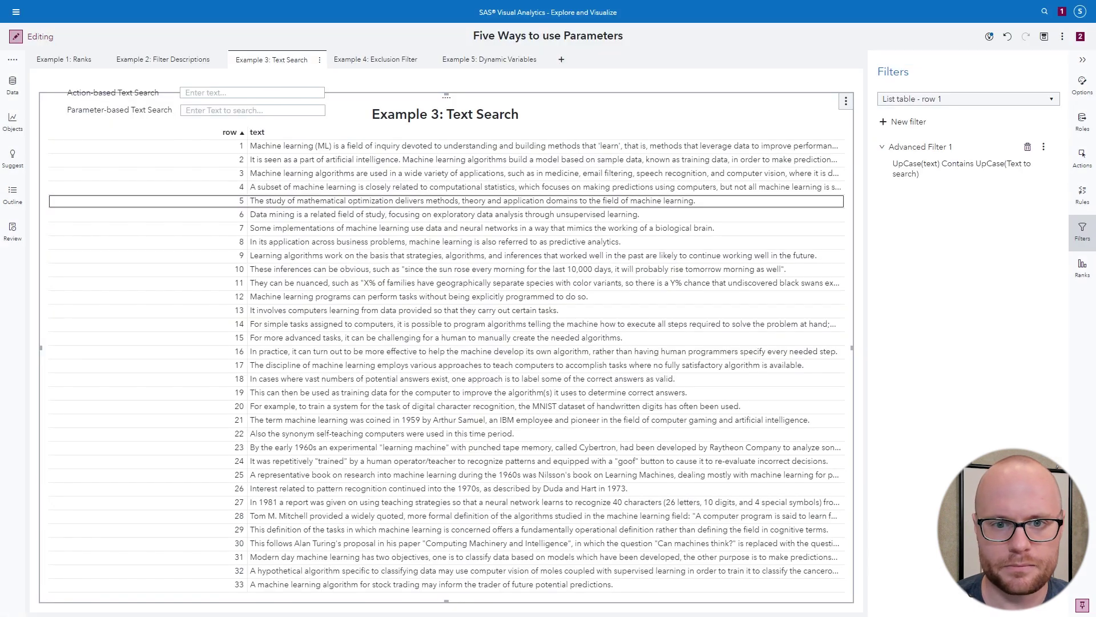
- Search 'machine' in the Parameter-based Text Search box, then go to Example 4: Exclusion Filter
click(262, 112)
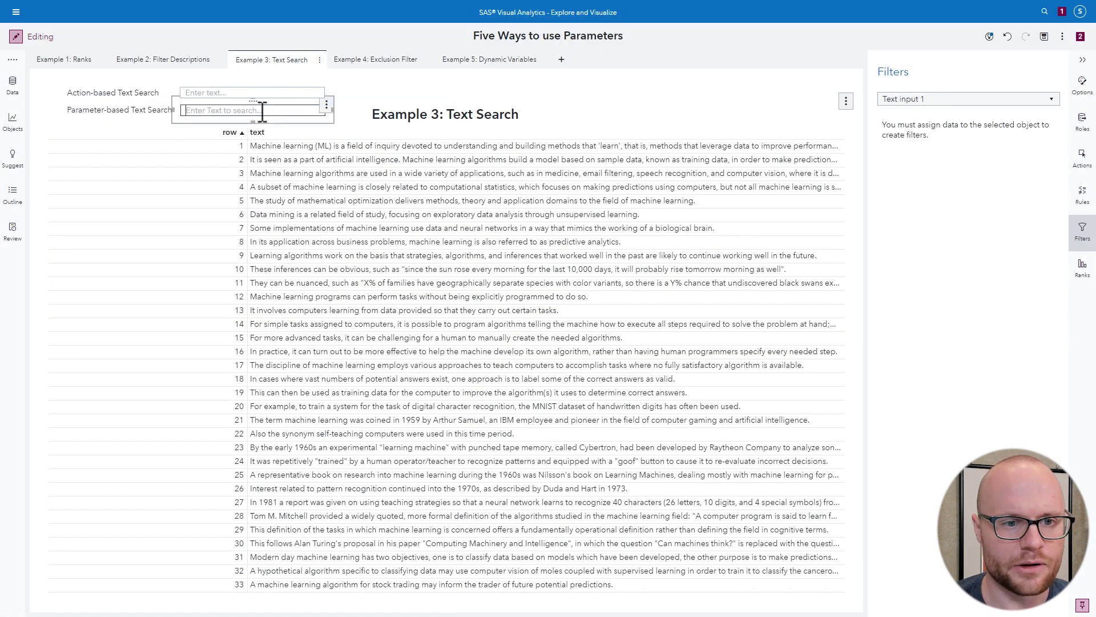
text(ma)
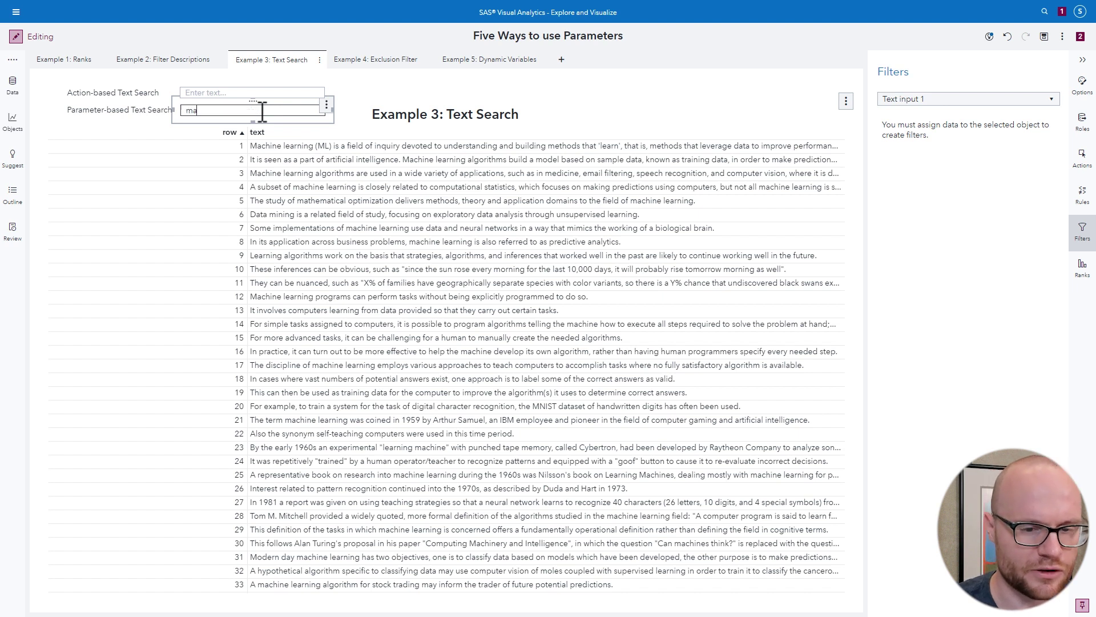
text(chine)
key(Return)
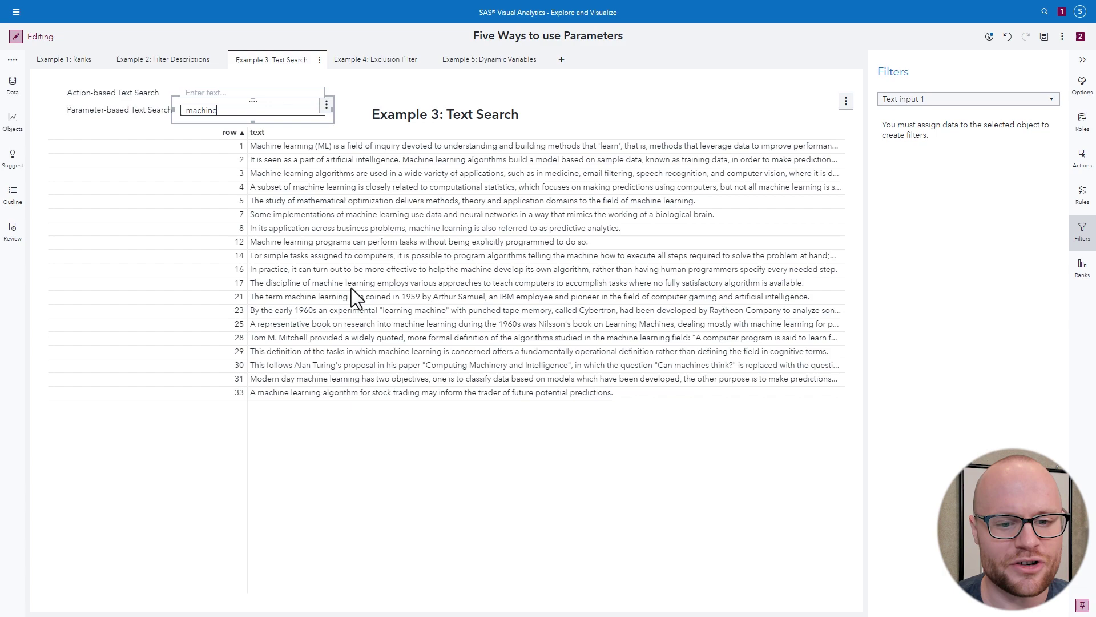
click(376, 59)
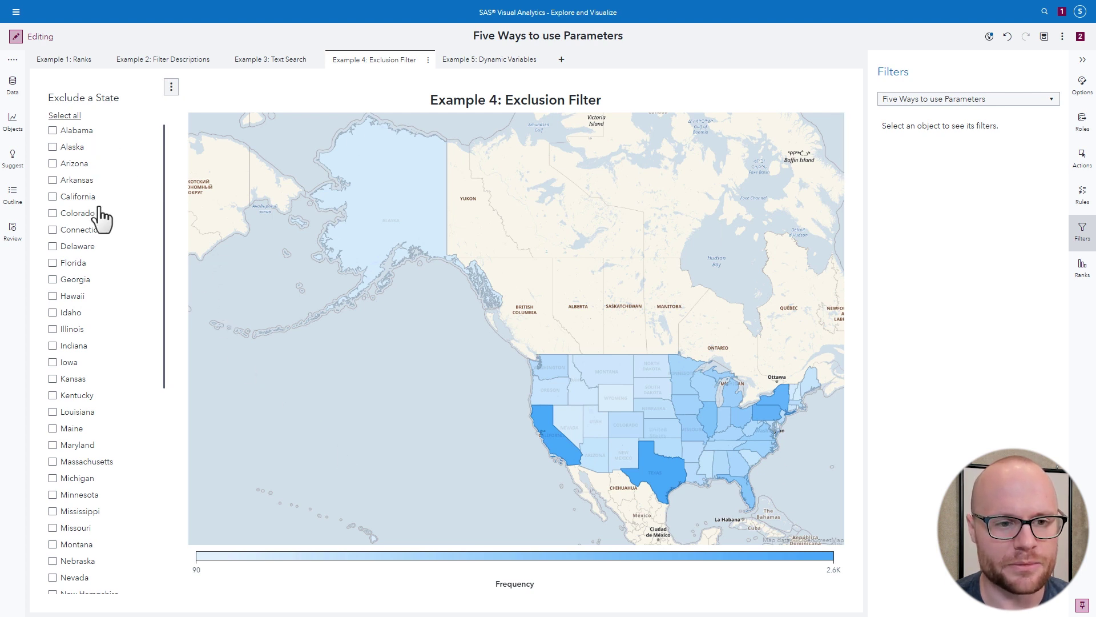
- Create a Character parameter named State that allows multiple values
click(12, 85)
click(76, 146)
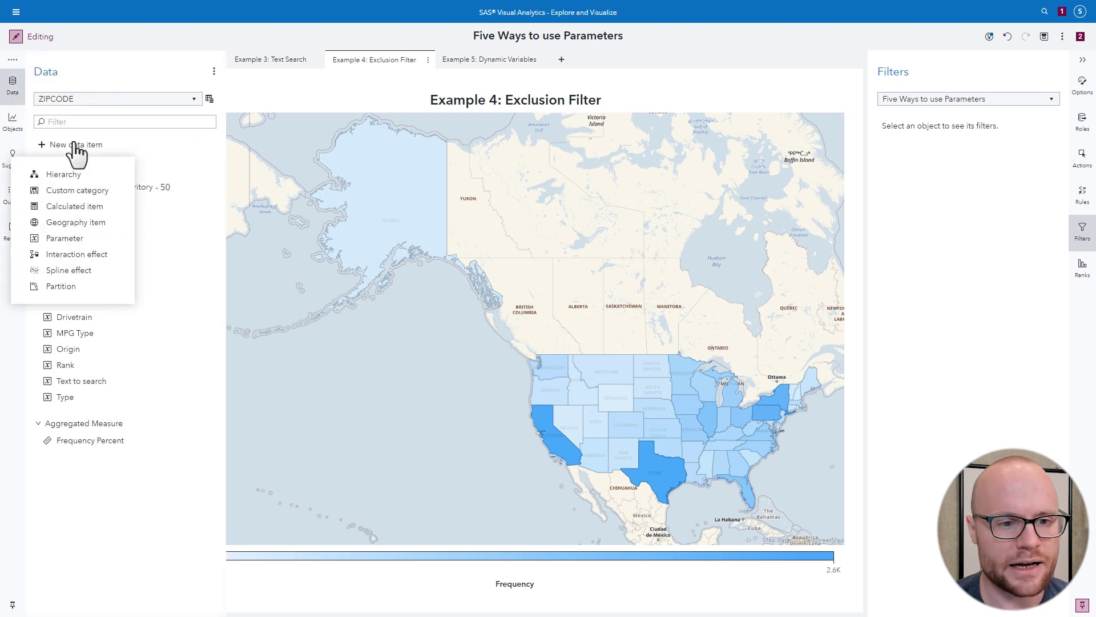
click(72, 240)
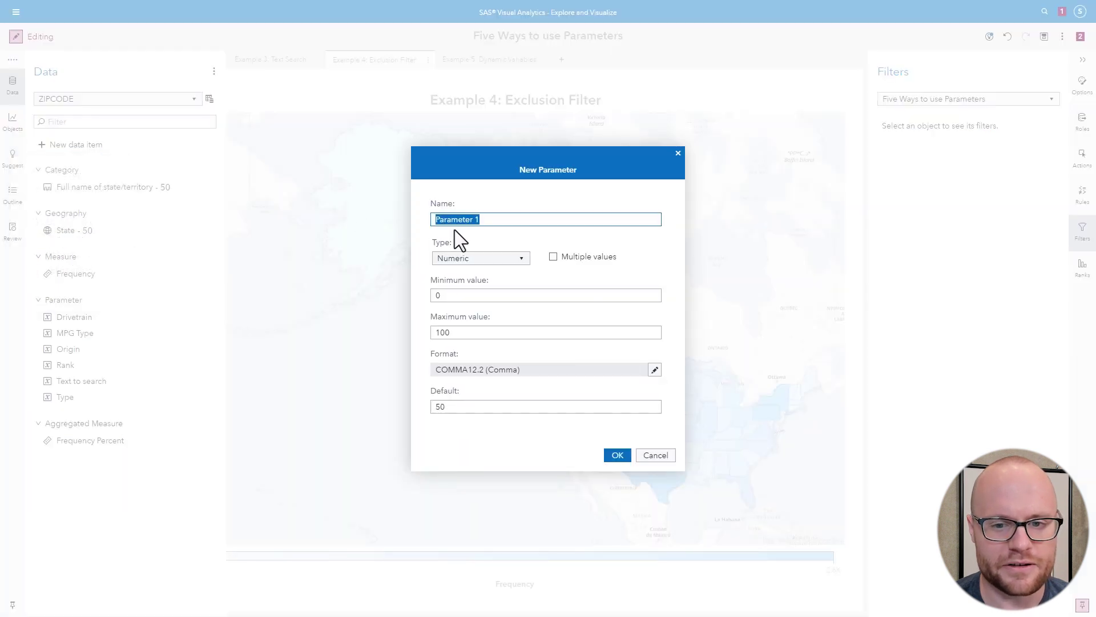
text(State)
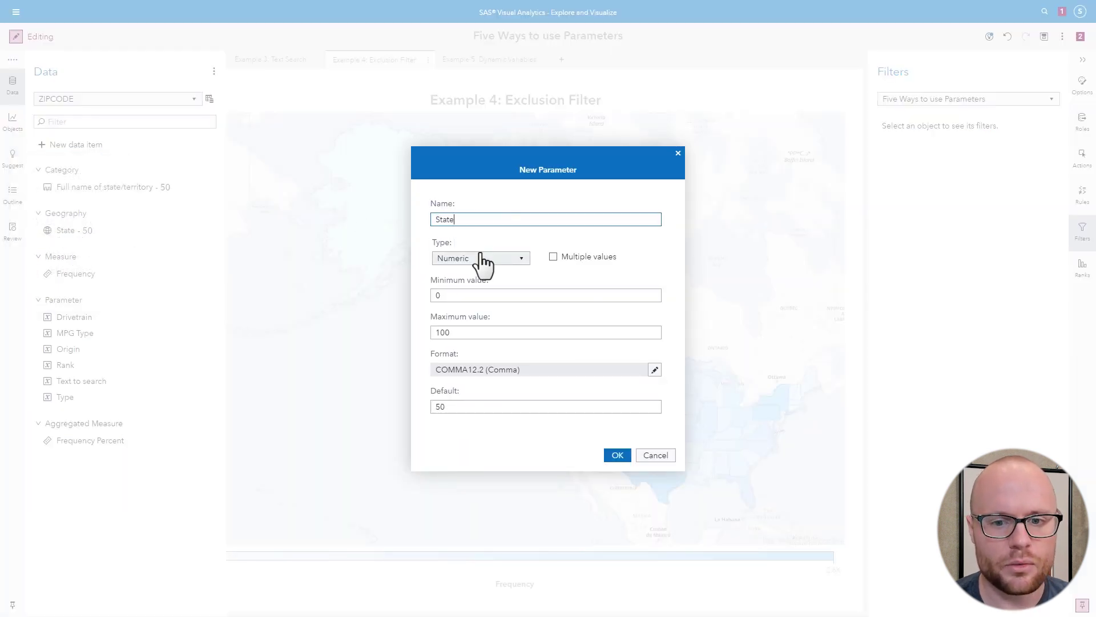
click(482, 258)
click(474, 272)
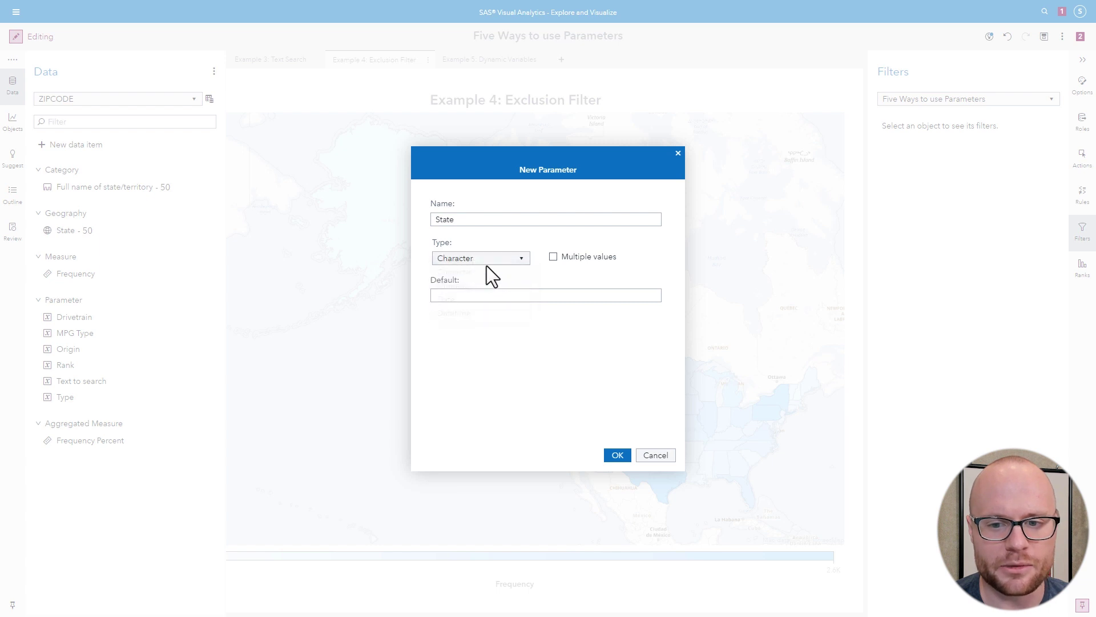
click(553, 257)
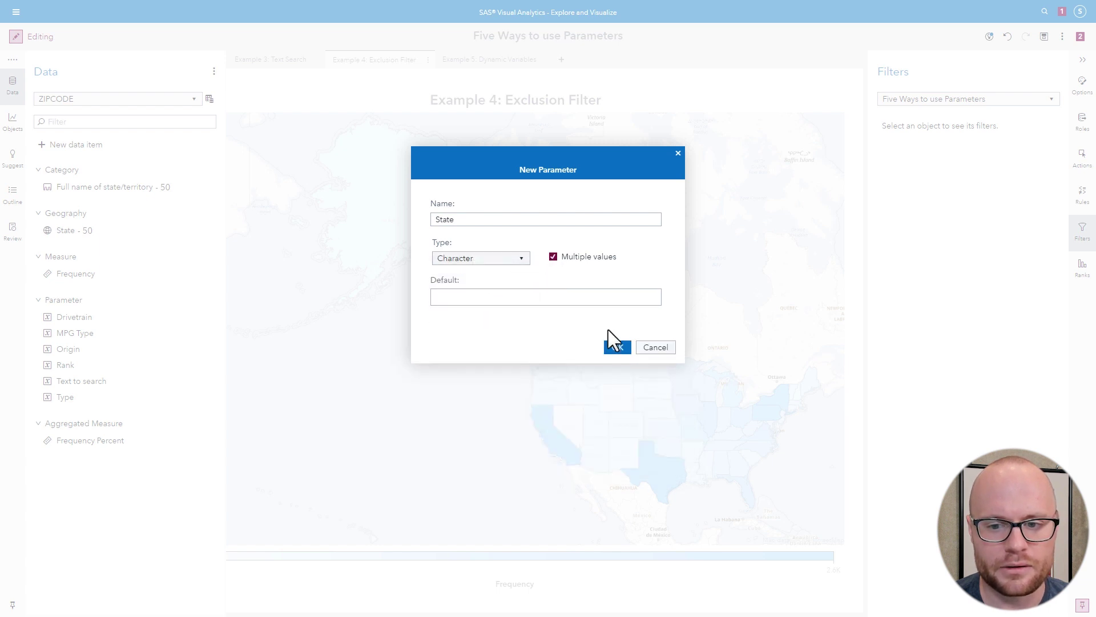
click(616, 350)
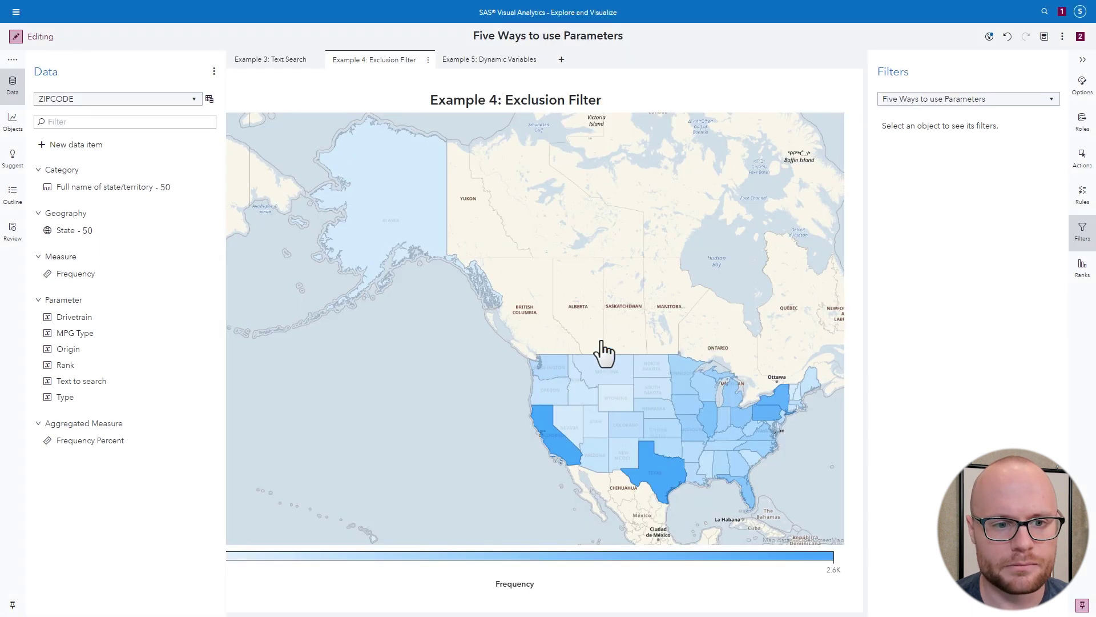
click(340, 35)
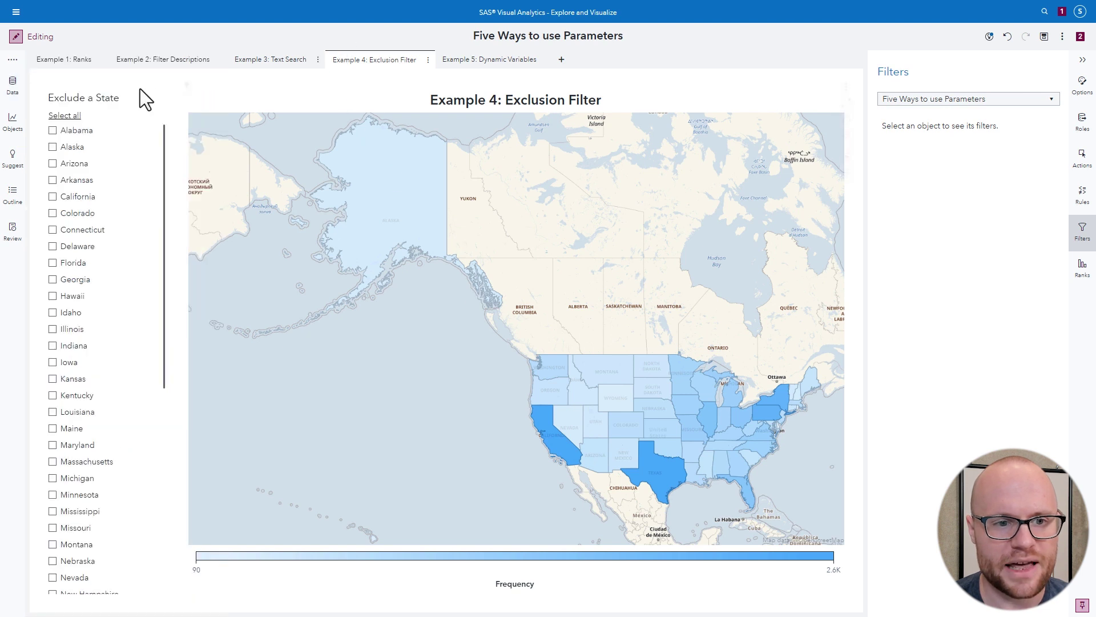
- Assign the State parameter to the Exclude a State list's Parameter role
click(113, 113)
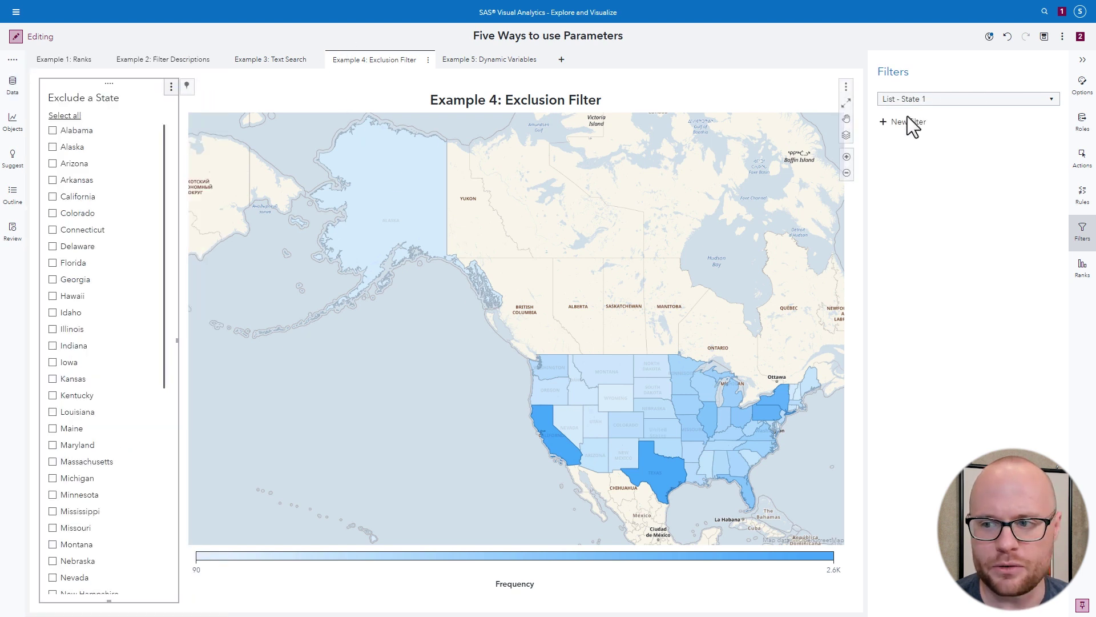
click(1083, 122)
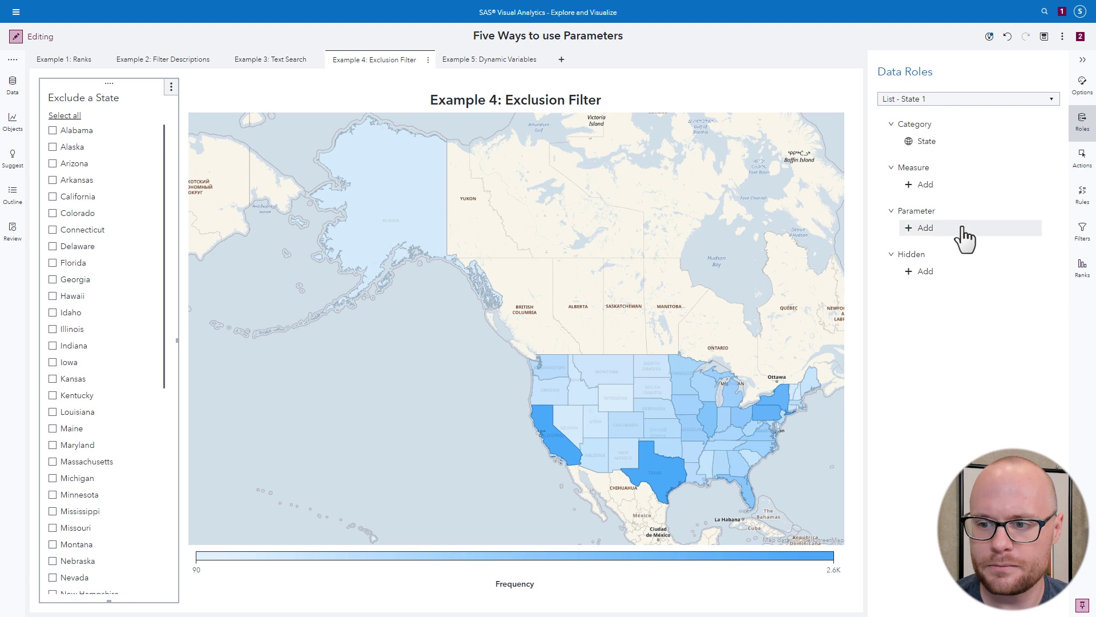
click(963, 229)
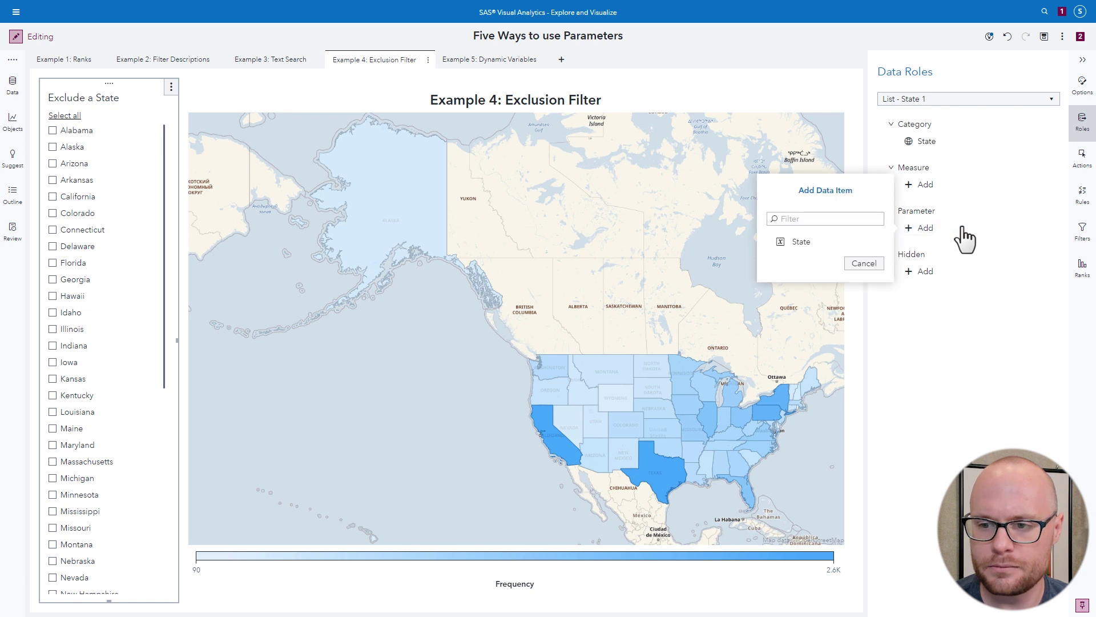
click(823, 241)
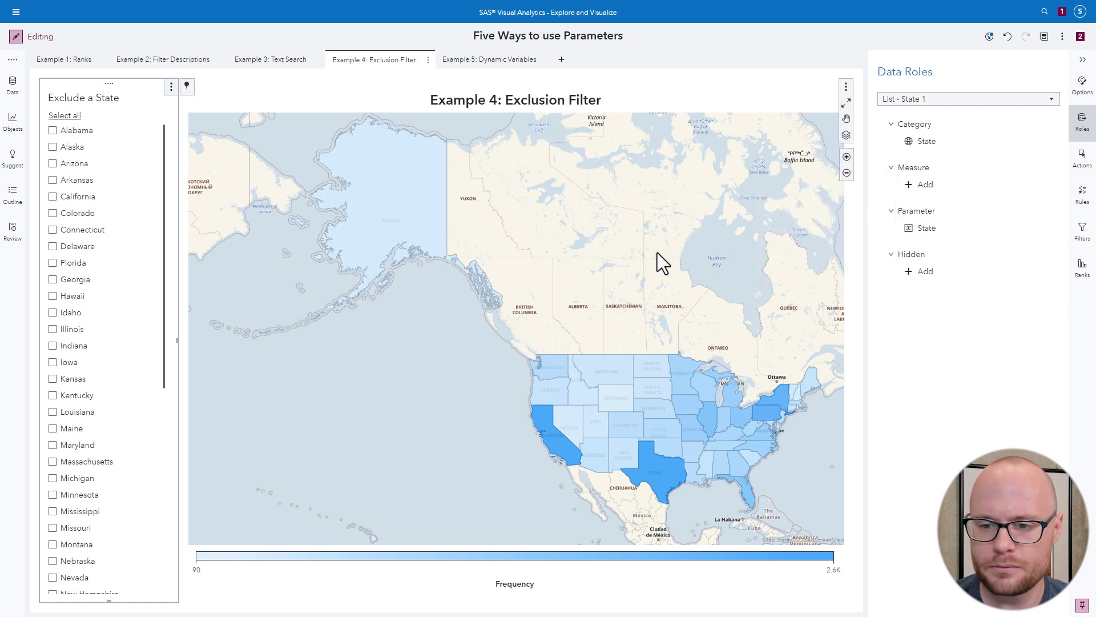
- Start a new advanced filter on the state map
click(615, 285)
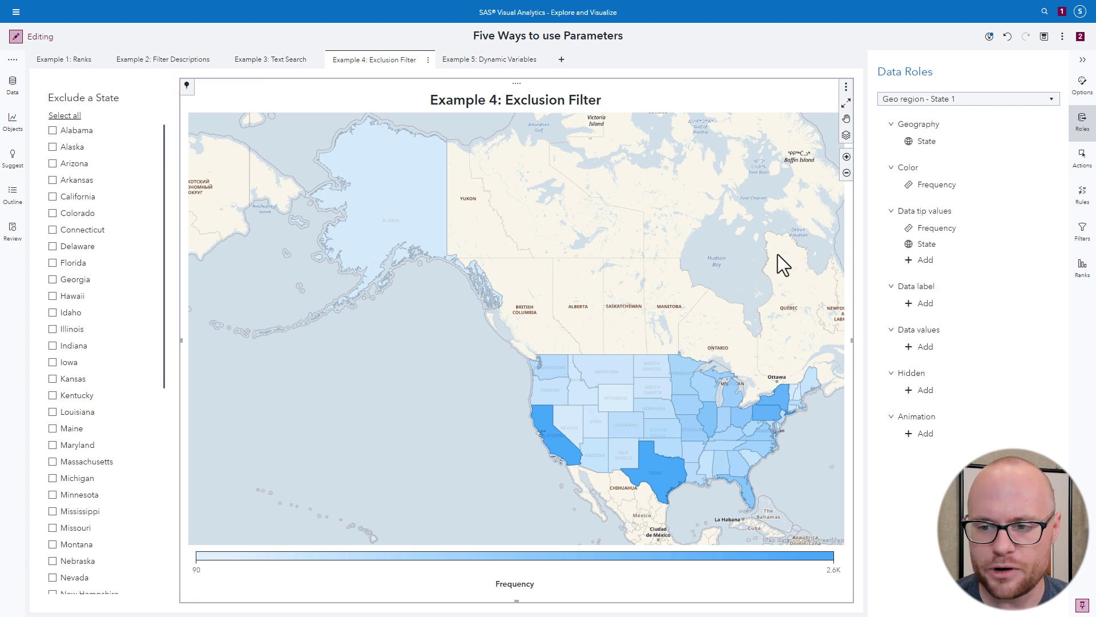
click(1082, 233)
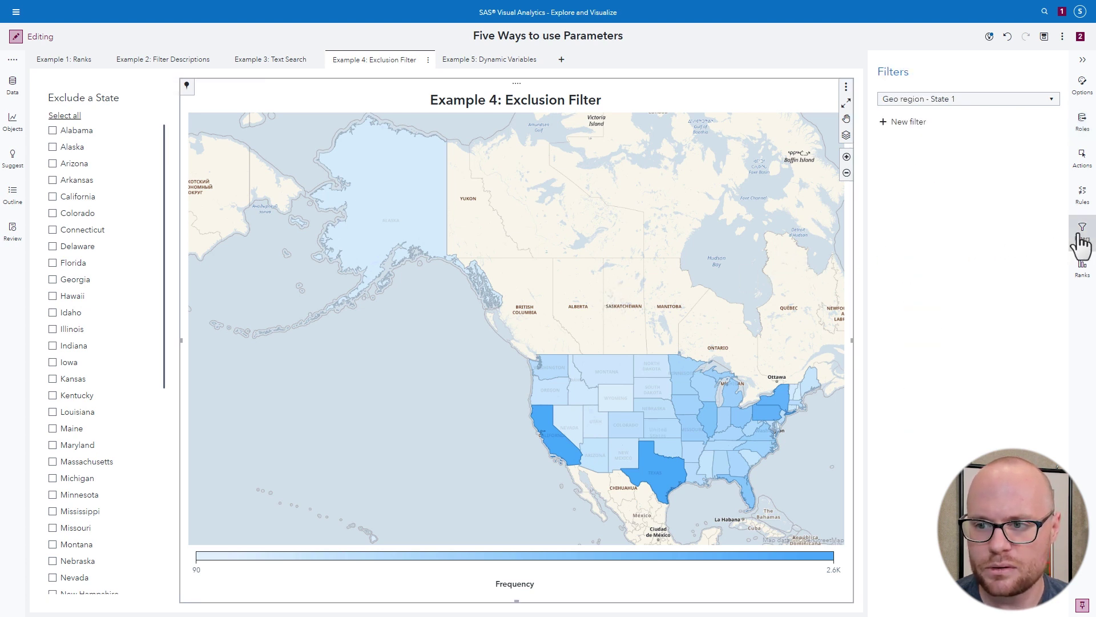
click(917, 123)
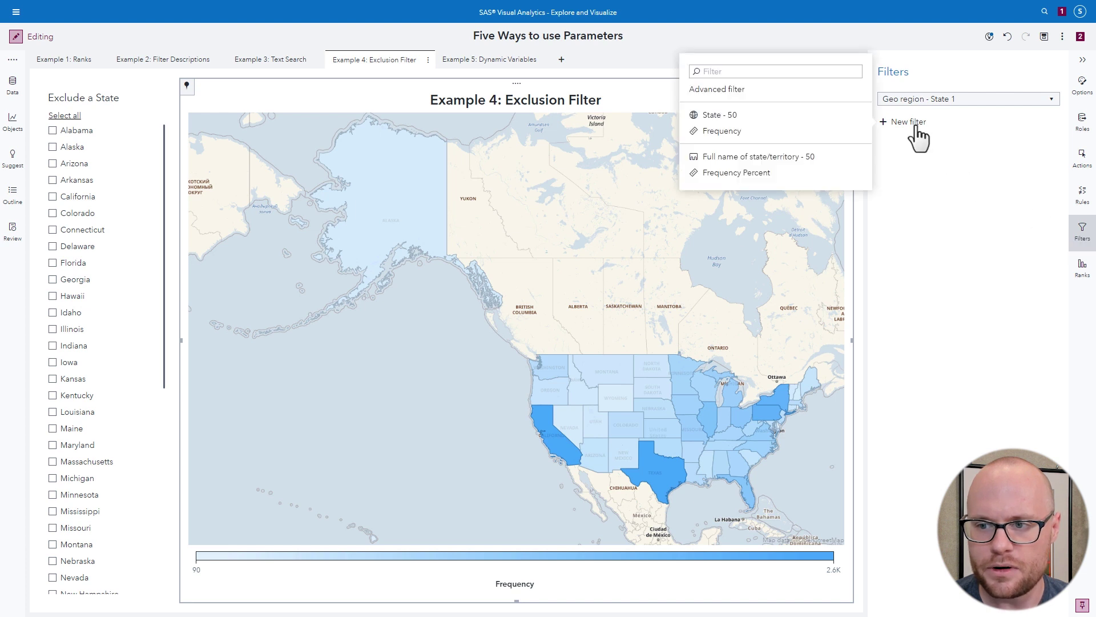
click(724, 90)
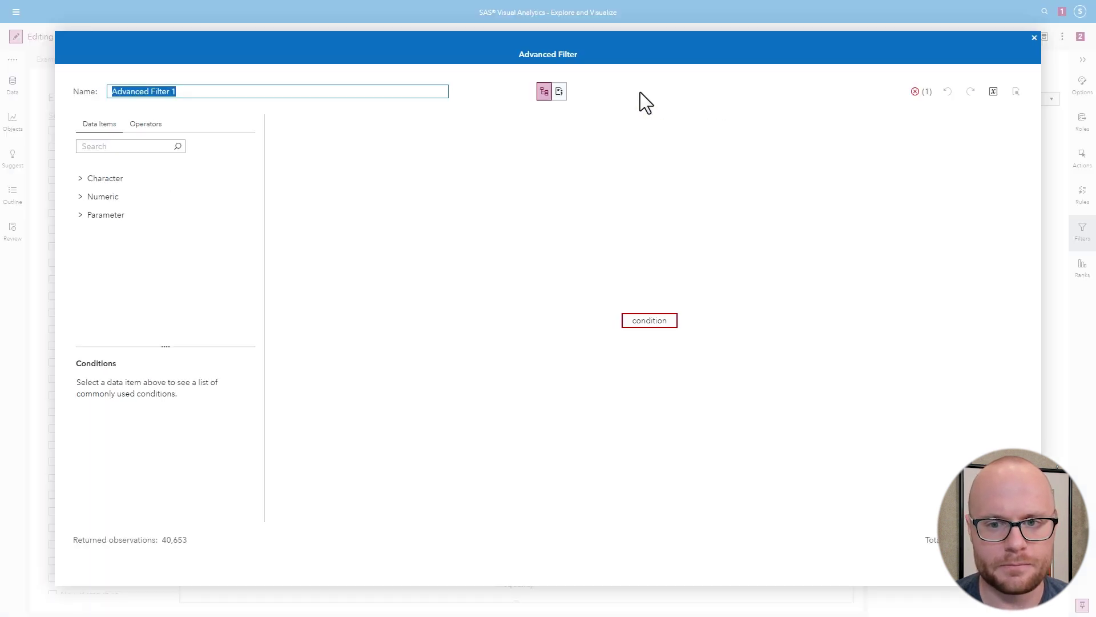
- Enter the map's advanced filter as 'state'n notin 'state'p and apply it
click(557, 95)
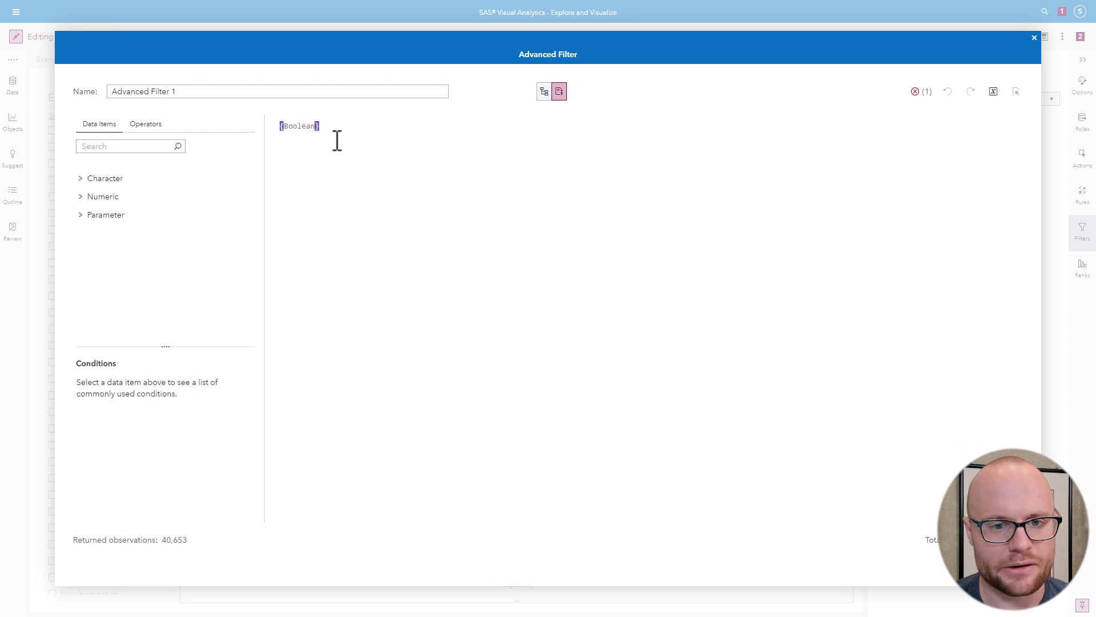
click(288, 127)
text(')
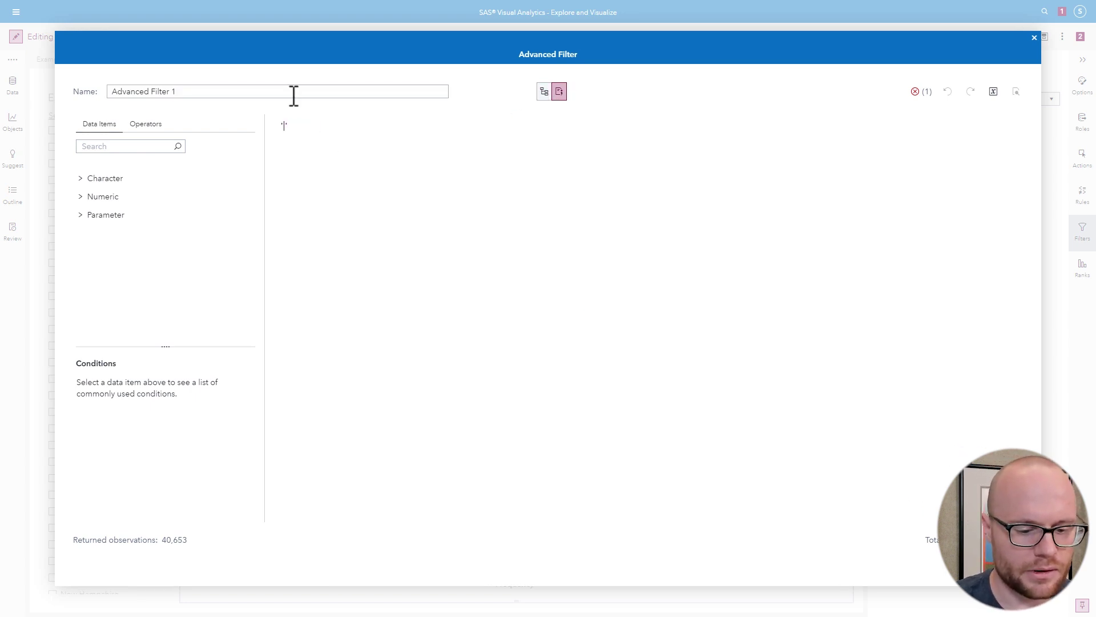
text(state')
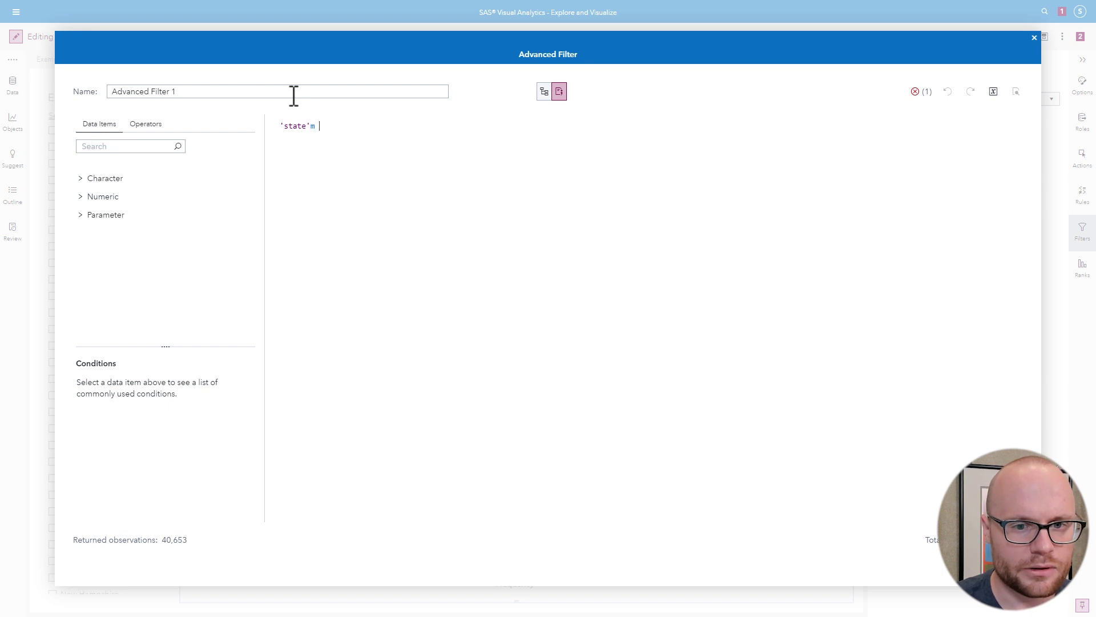
text(n notin 'state'p)
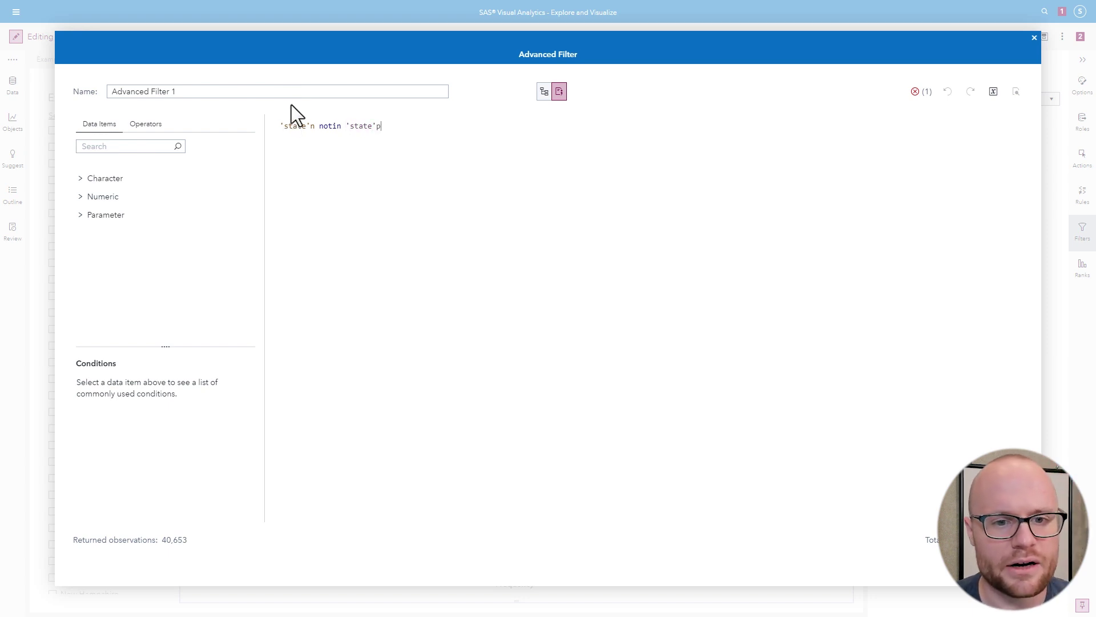
drag(315, 125, 287, 127)
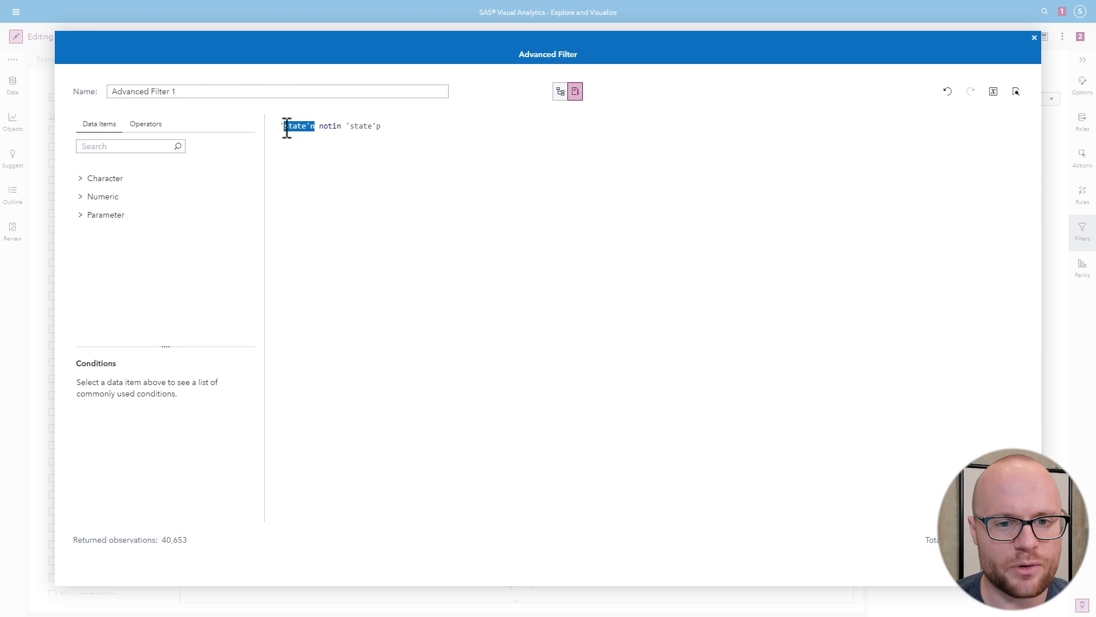
drag(385, 129, 352, 134)
click(470, 171)
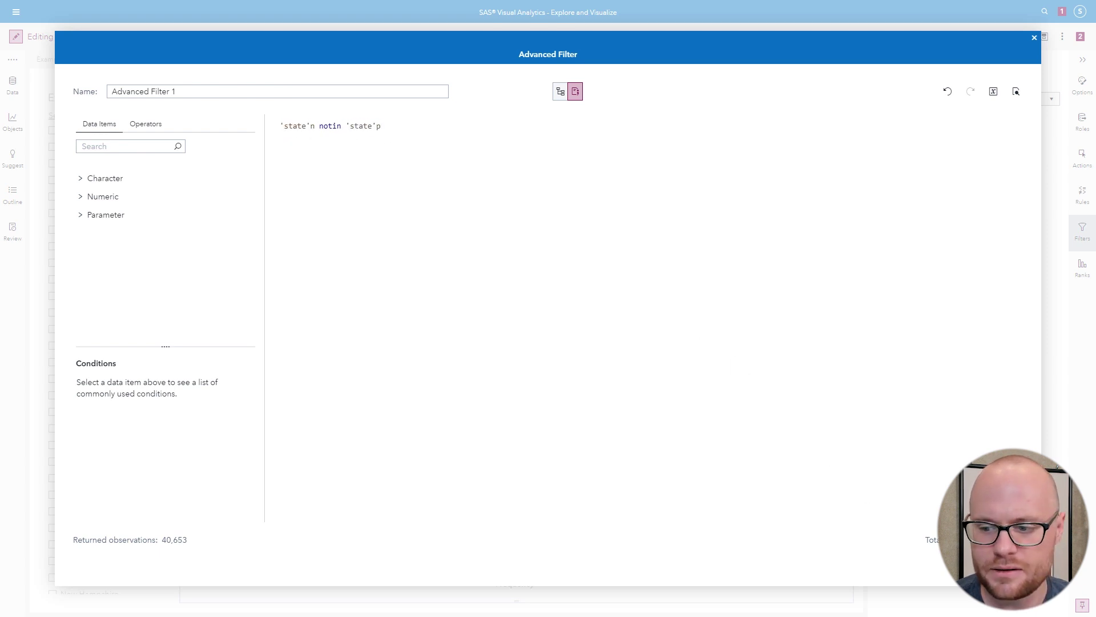
click(976, 568)
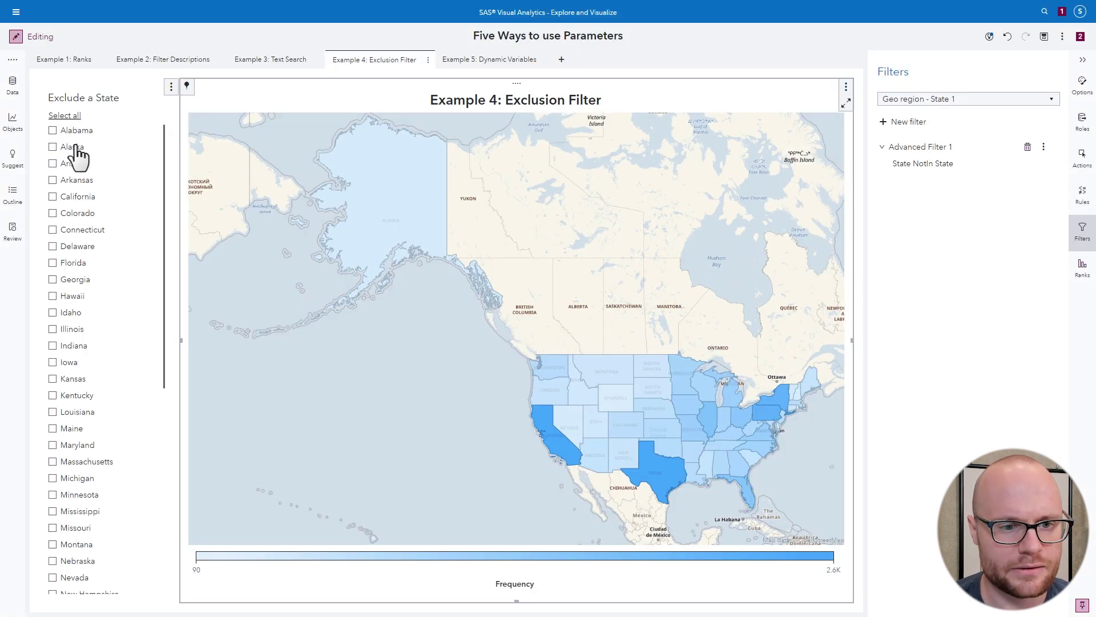
- Exclude Alaska and California from the state map
click(73, 148)
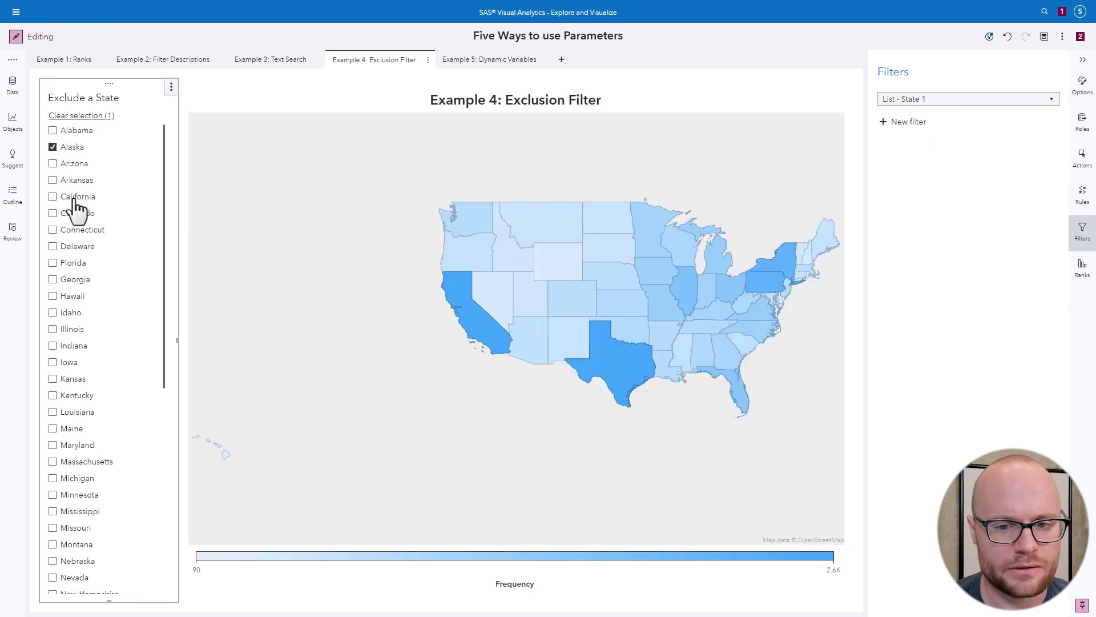
click(75, 199)
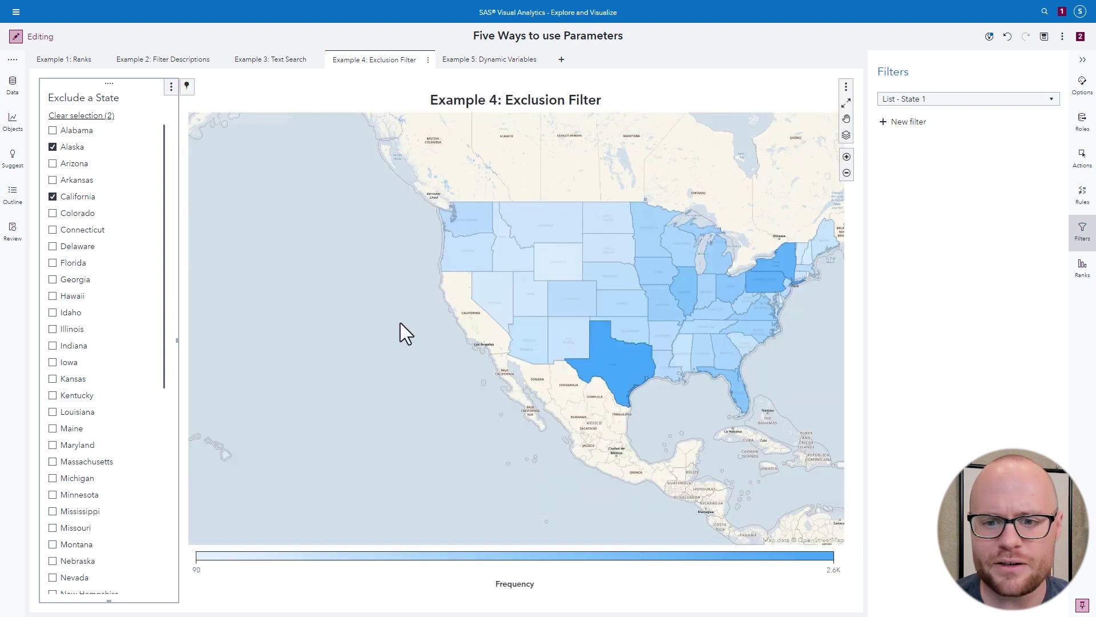
click(400, 323)
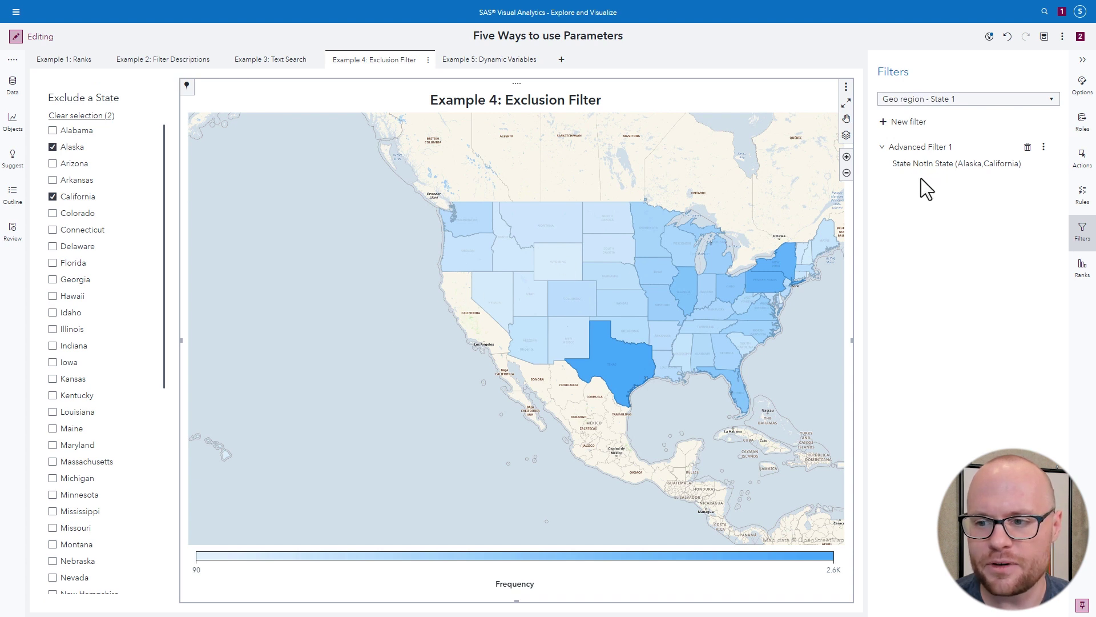
- Review the excluded states in the map's filter, then go to the Example 5: Dynamic Variables page
drag(958, 166, 1021, 166)
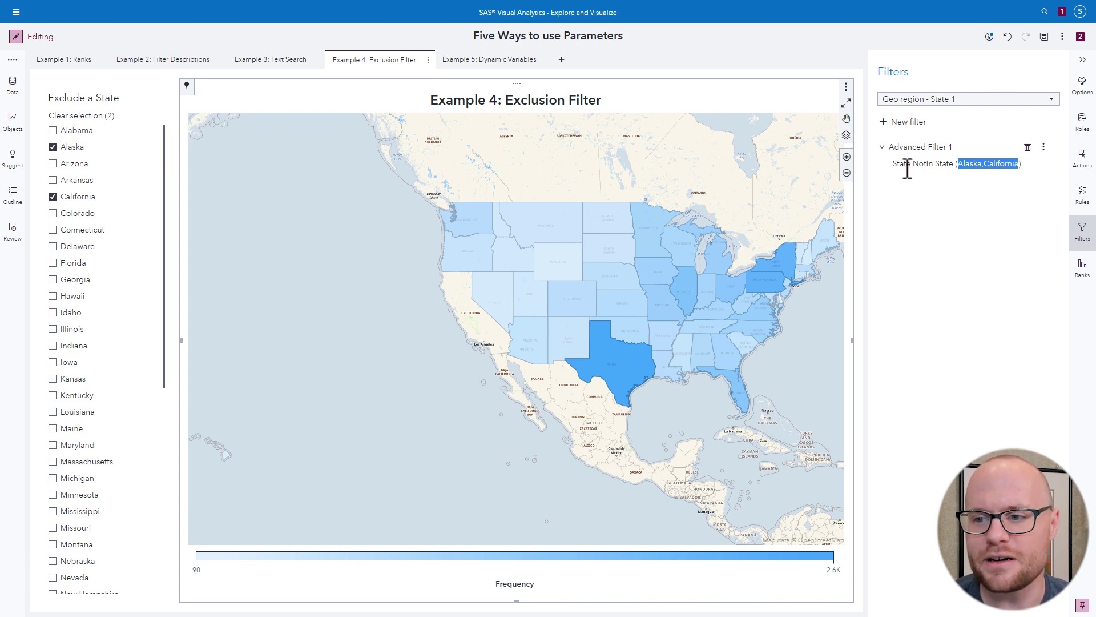
click(905, 192)
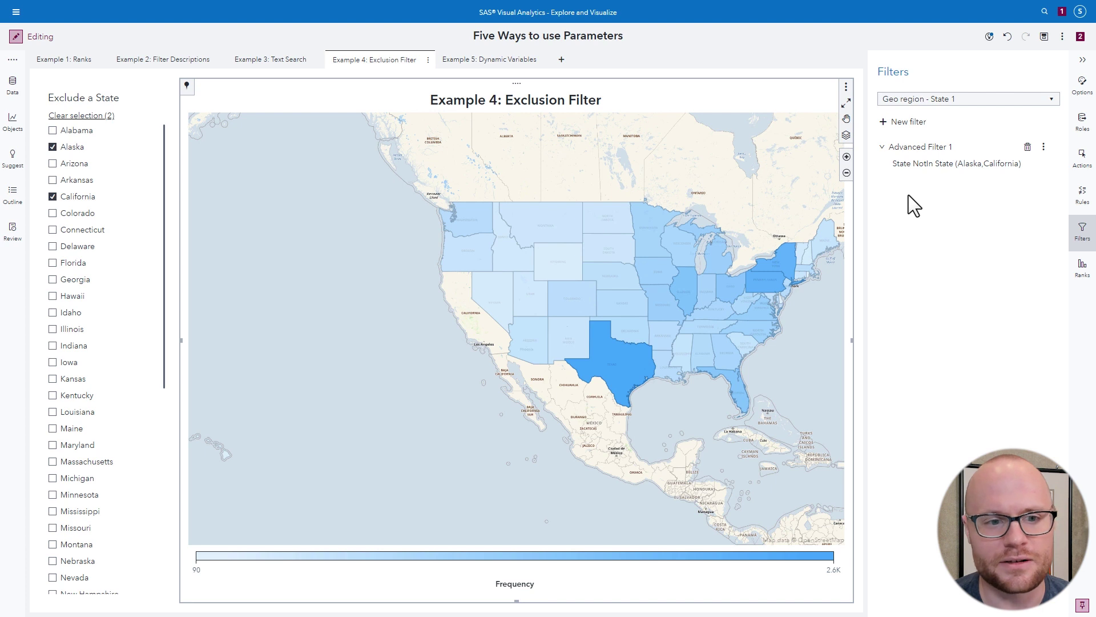
click(489, 60)
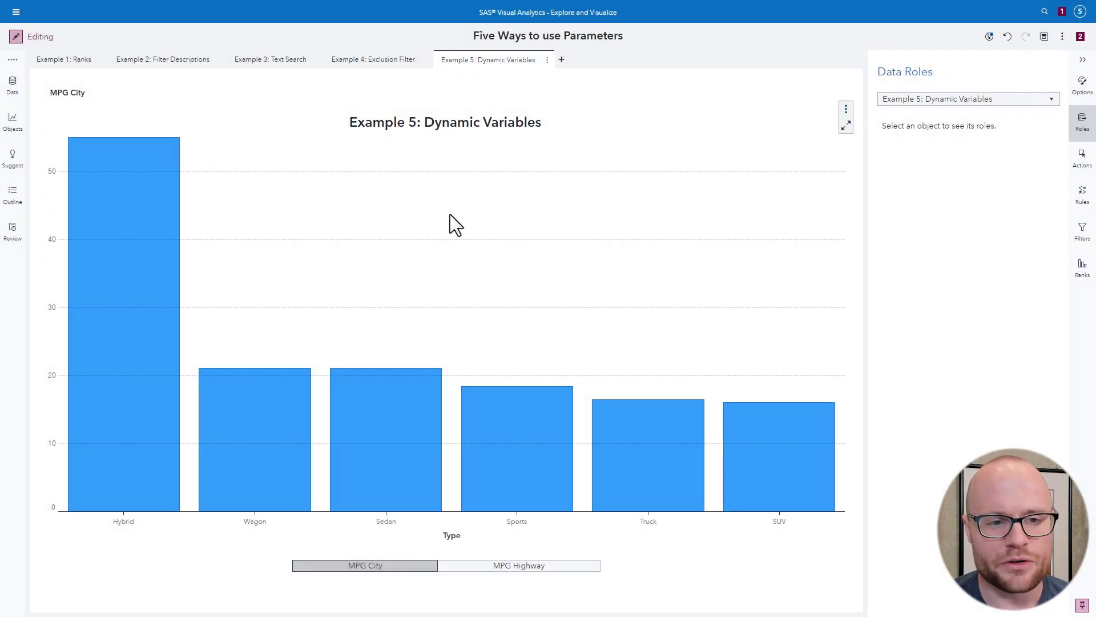
click(397, 272)
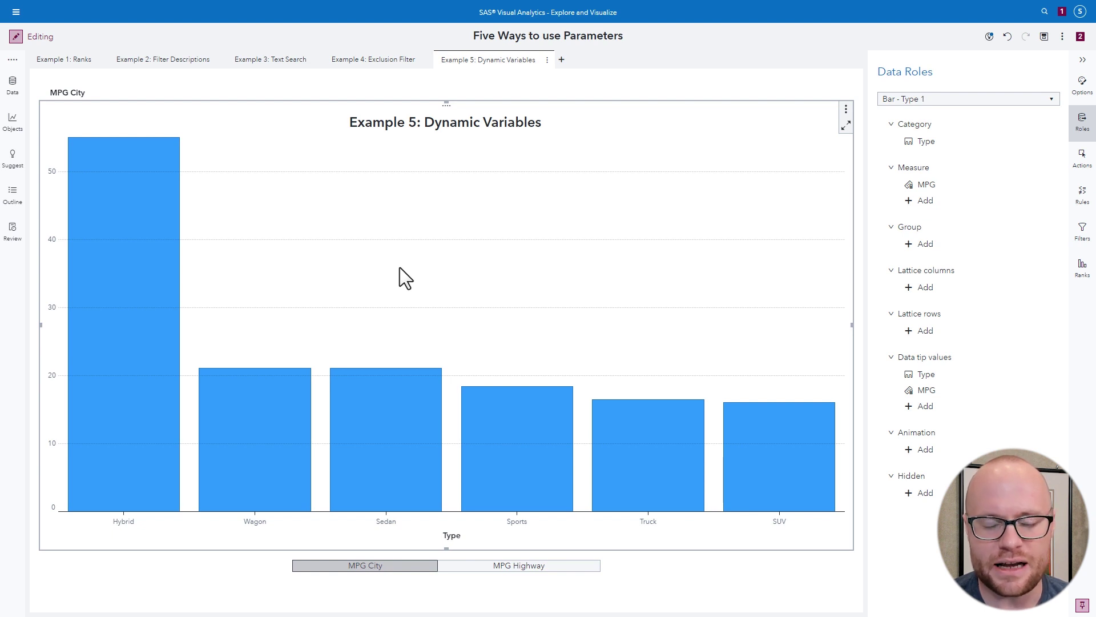
click(470, 569)
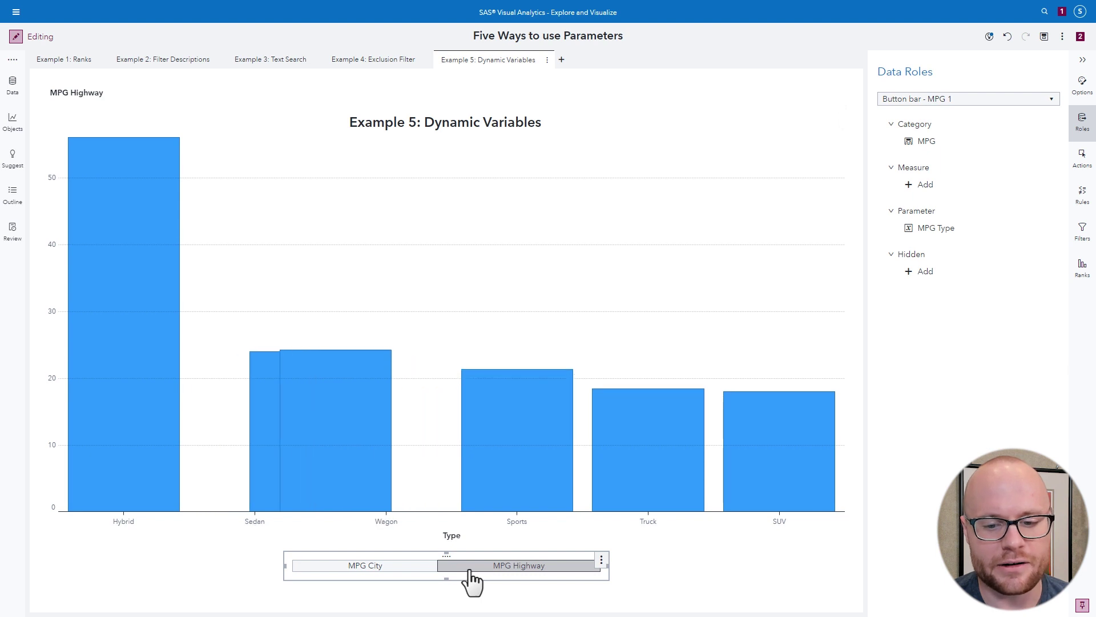
click(412, 569)
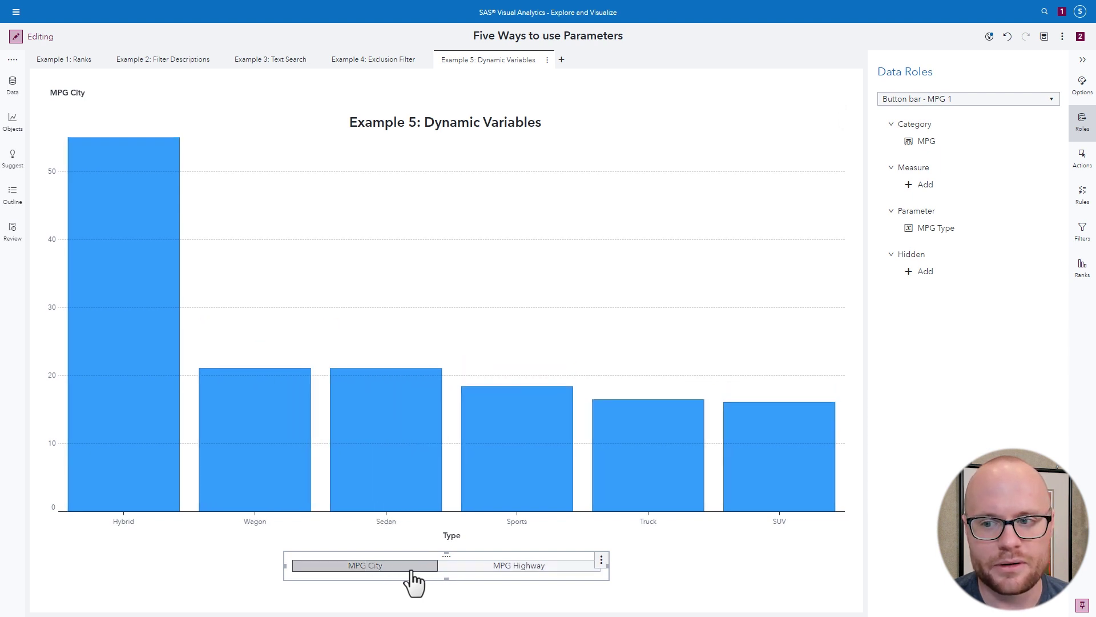
- Open the MPG calculated item from the bar chart's CARS data items for editing
click(440, 289)
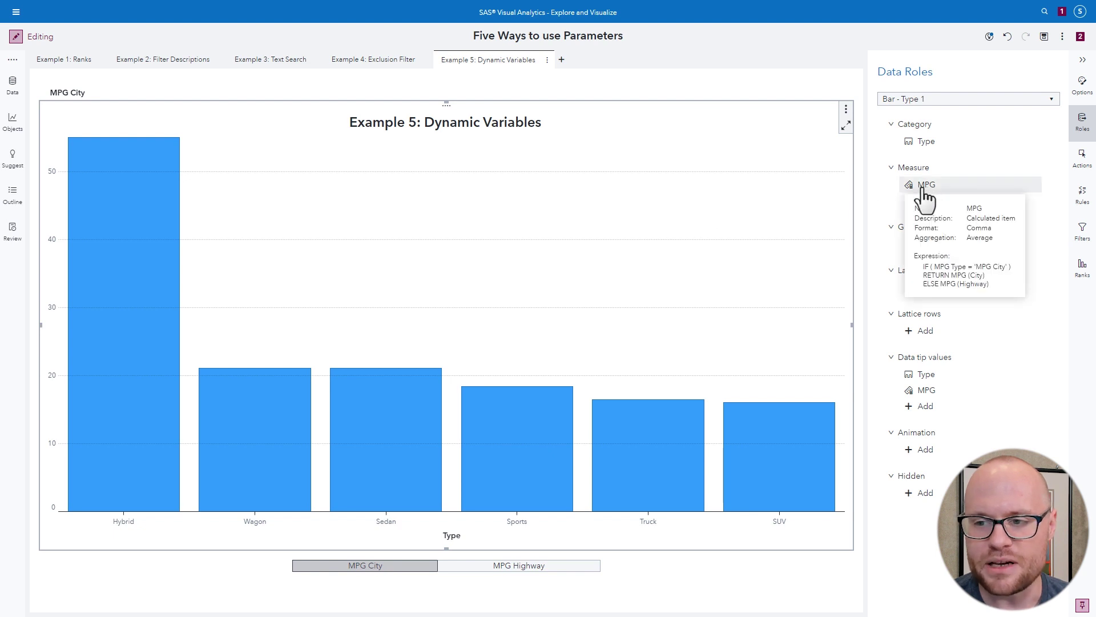
click(19, 90)
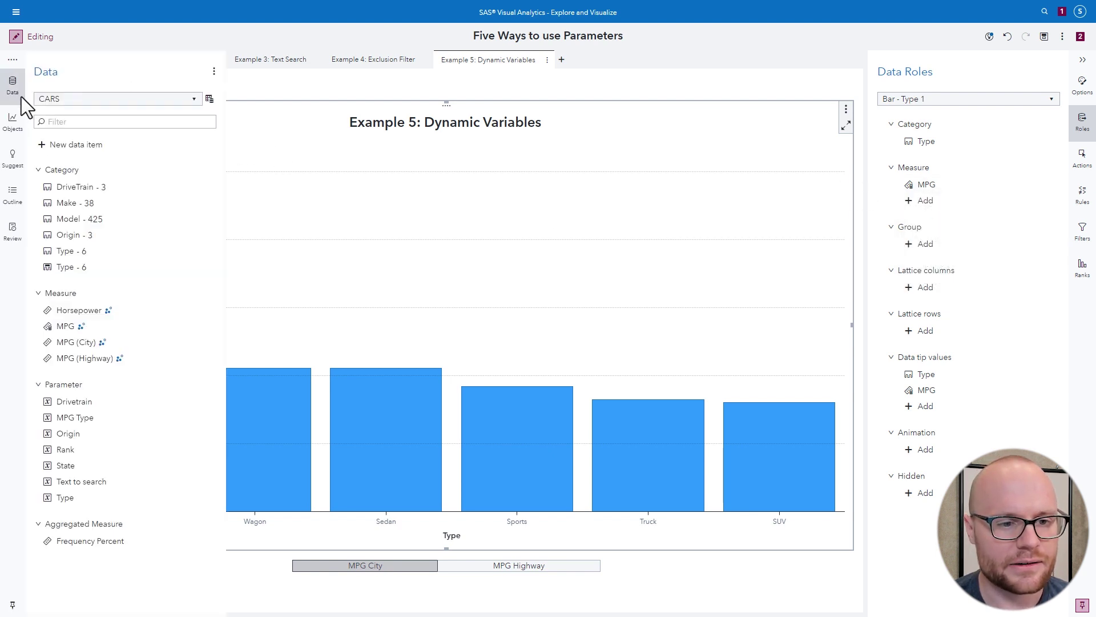
right_click(66, 329)
click(94, 421)
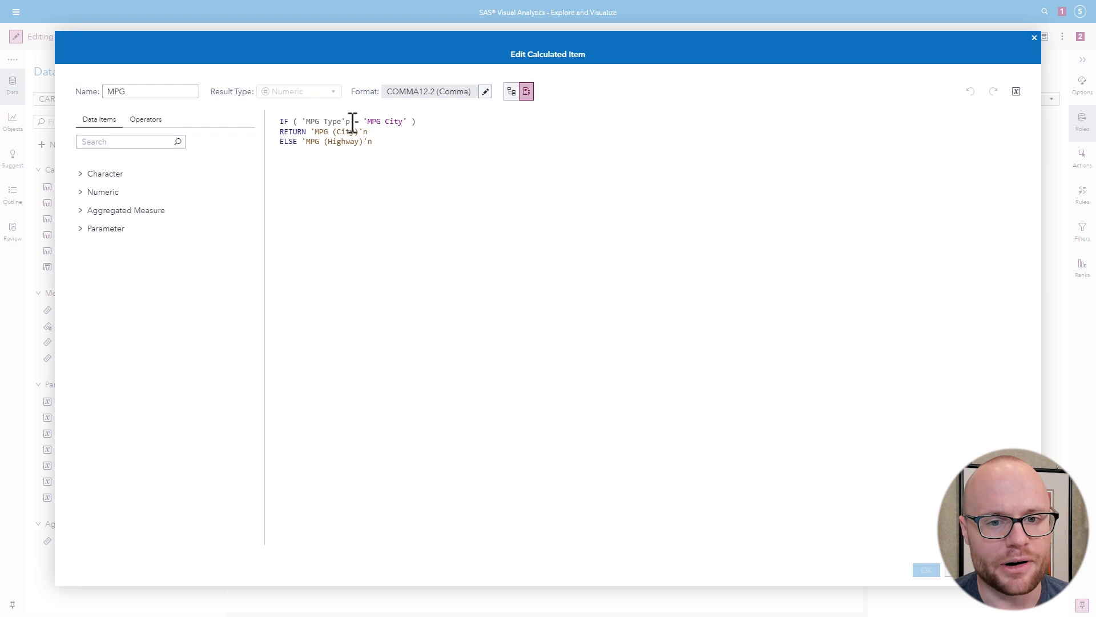
- Review how MPG returns MPG (City) or MPG (Highway) based on the MPG Type parameter
mouse_move(302, 121)
mouse_down()
mouse_move(407, 122)
mouse_move(311, 132)
mouse_up()
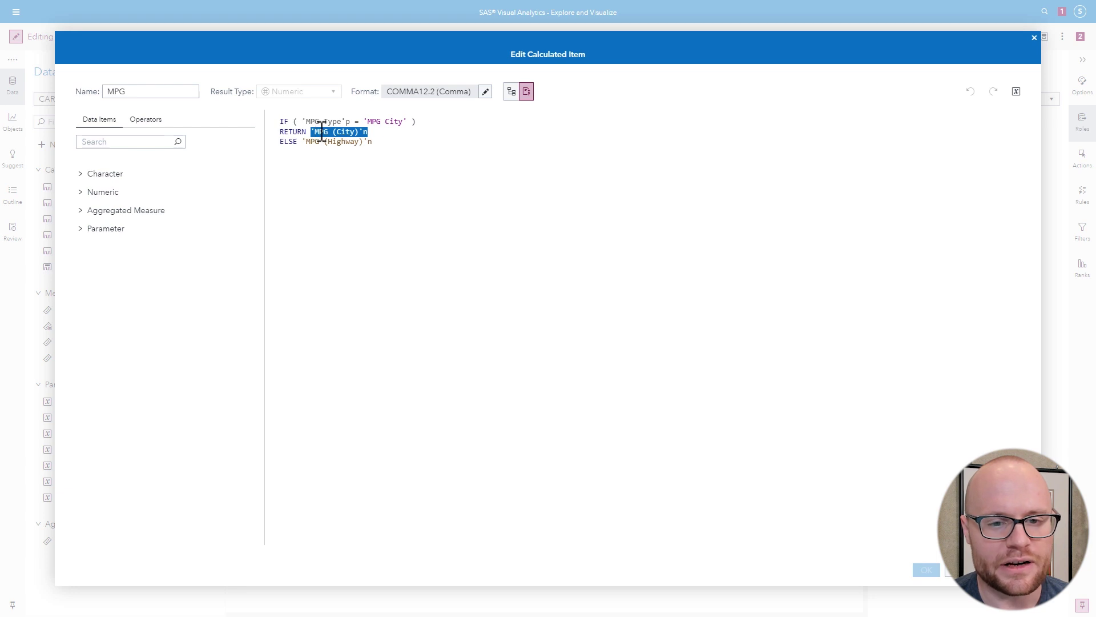
drag(387, 144, 306, 148)
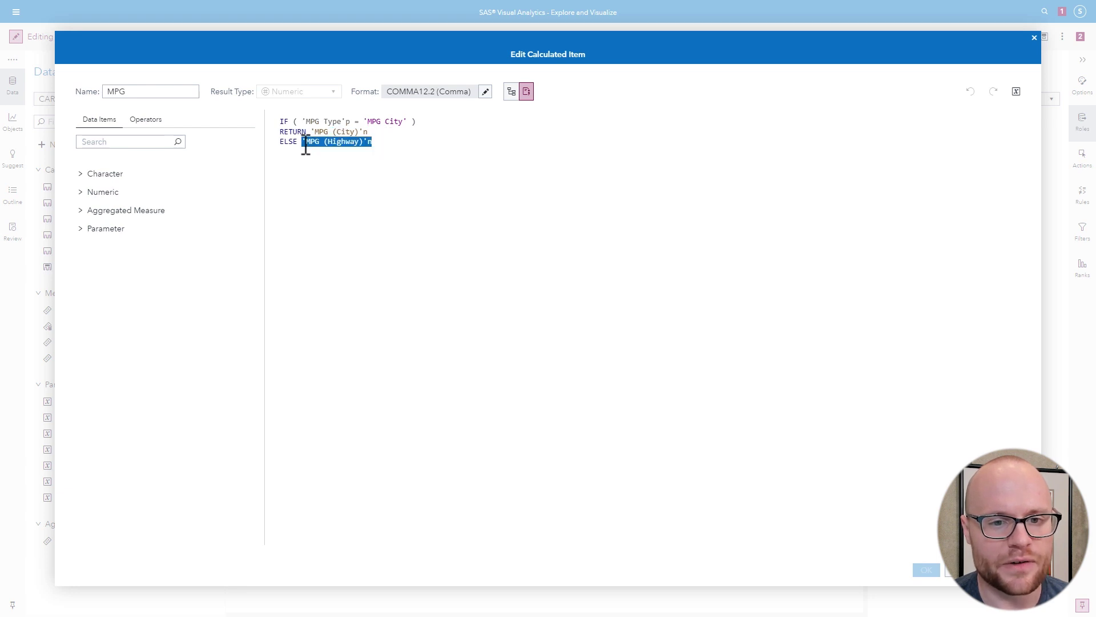
click(381, 135)
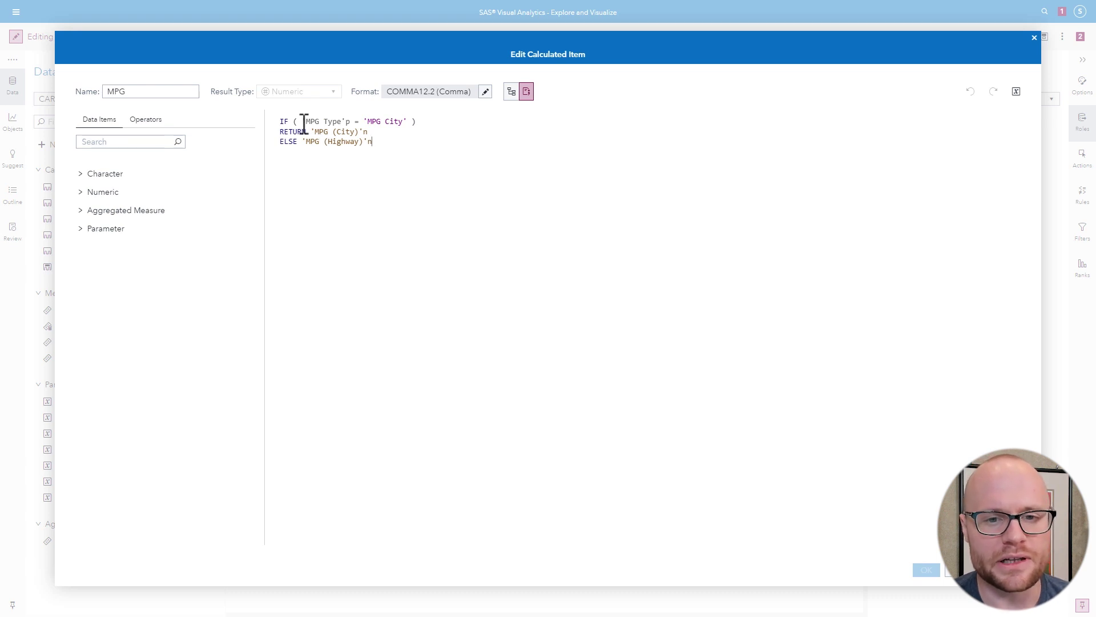
drag(384, 133, 316, 132)
drag(391, 142, 307, 147)
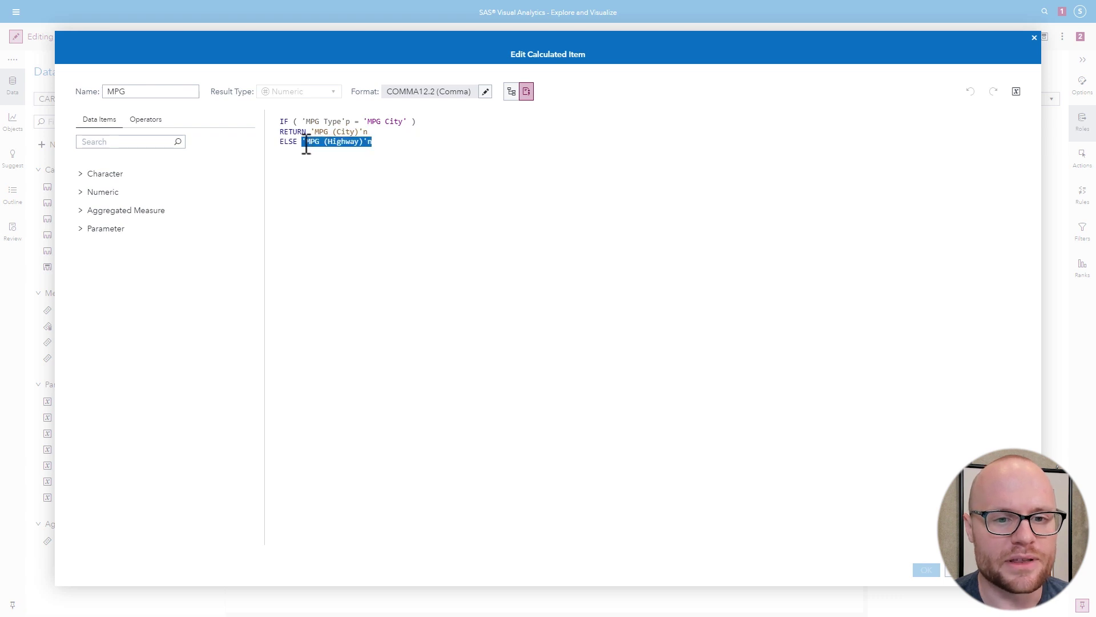
click(418, 145)
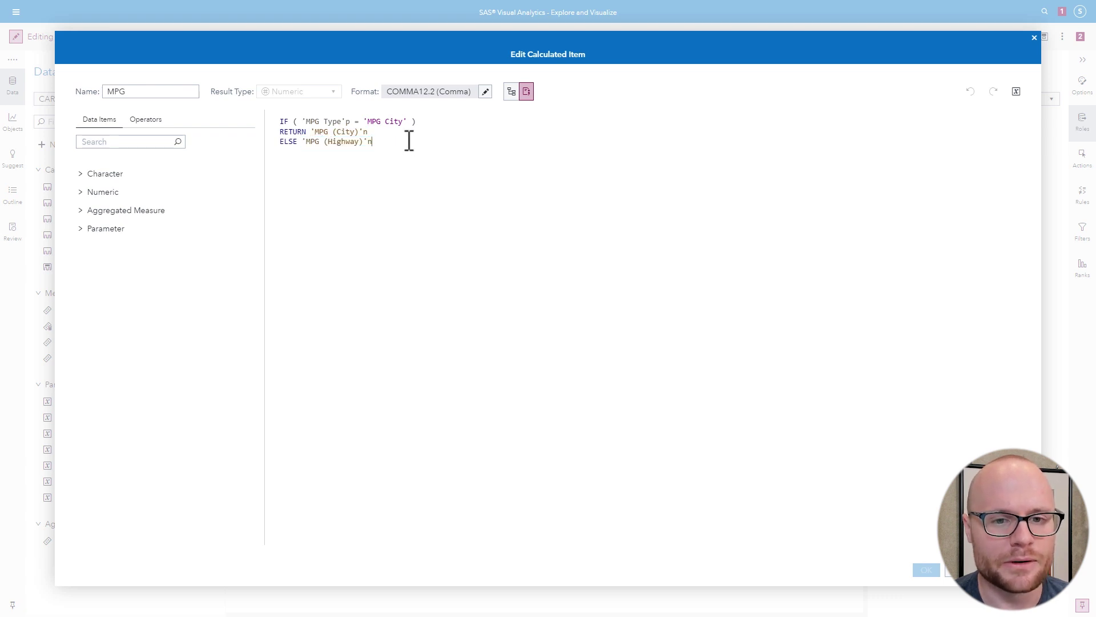
click(164, 95)
double_click(164, 96)
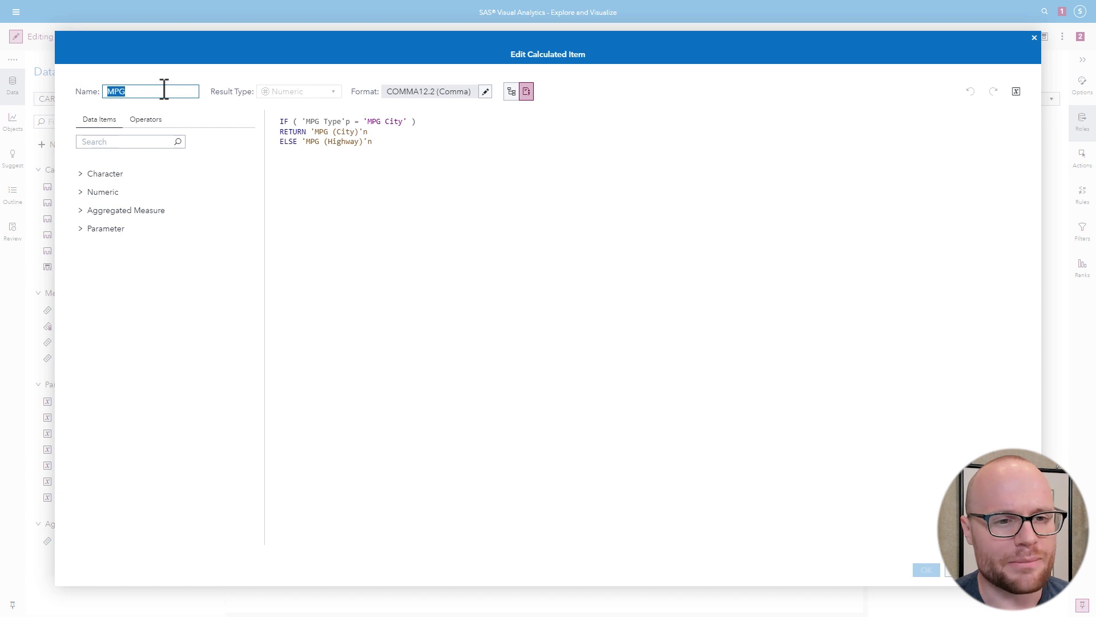
click(164, 91)
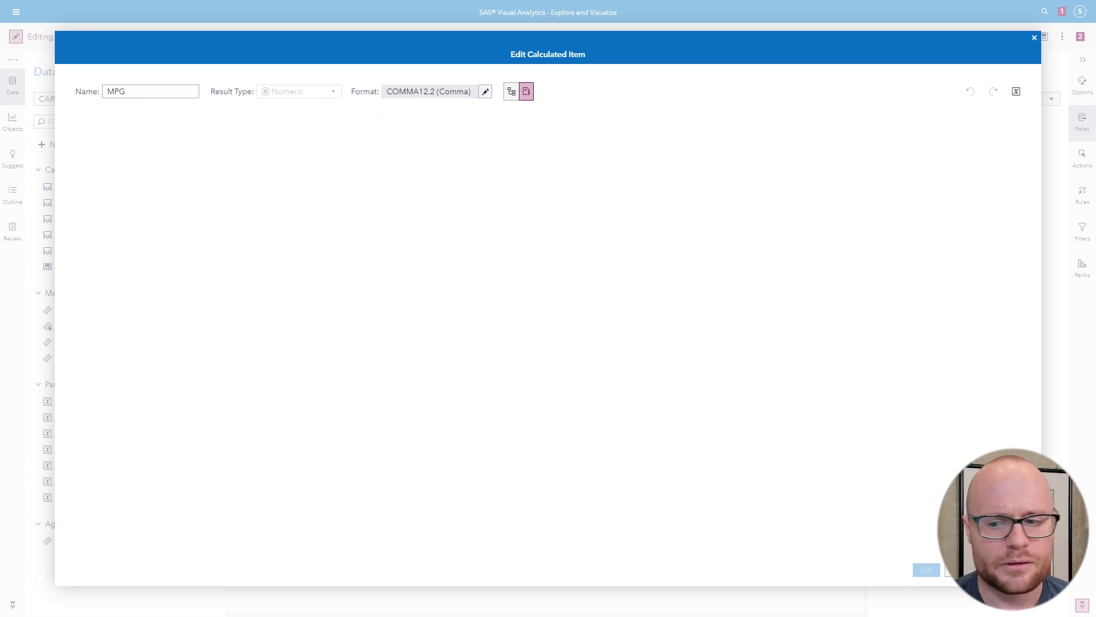
- Close the calculated item editor without changes and switch the chart to MPG Highway
click(187, 99)
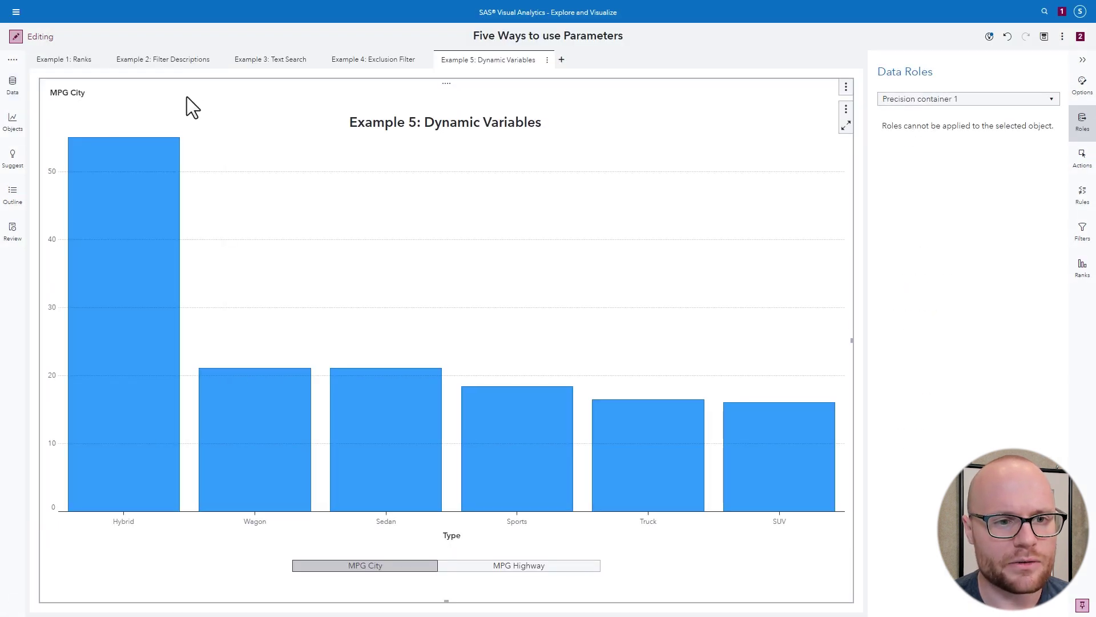
click(494, 564)
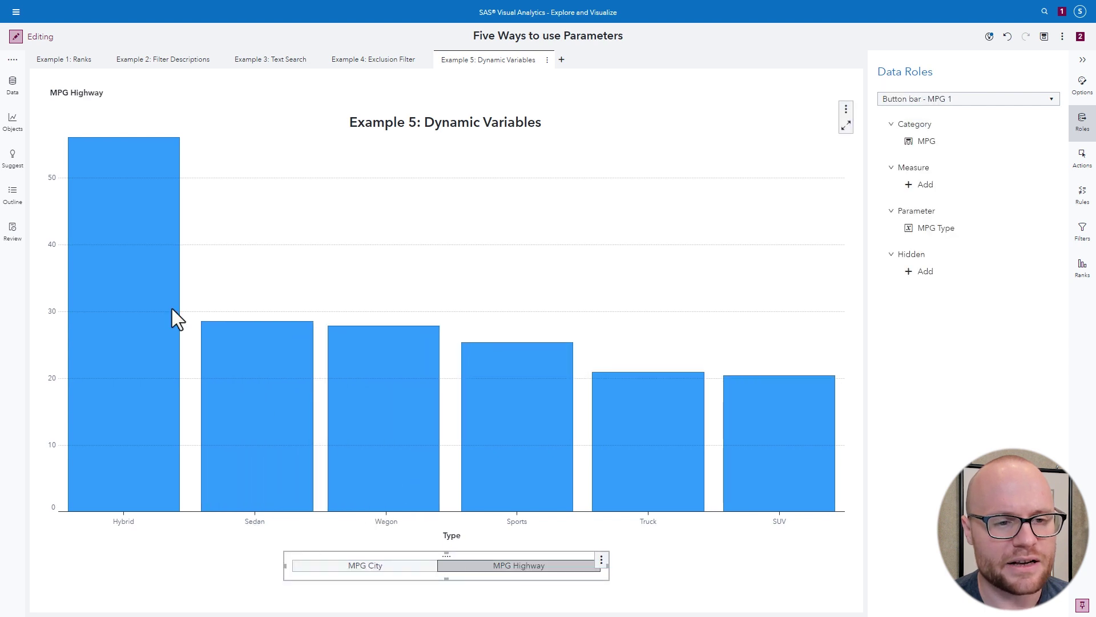
click(97, 94)
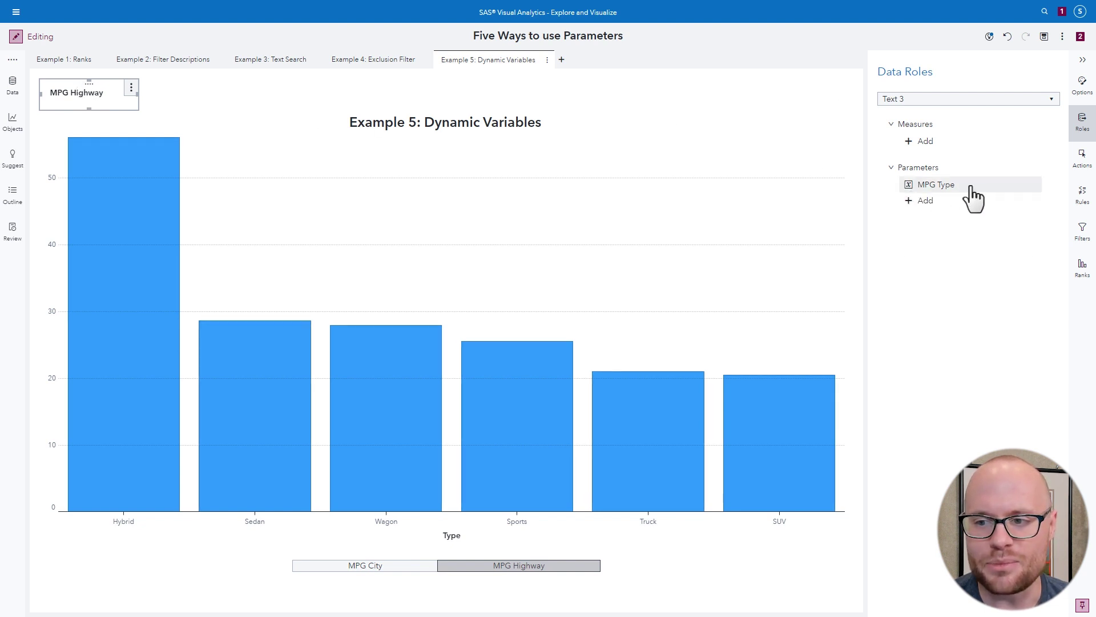
- Toggle the button bar to MPG City, then back to MPG Highway
mouse_move(967, 186)
click(406, 580)
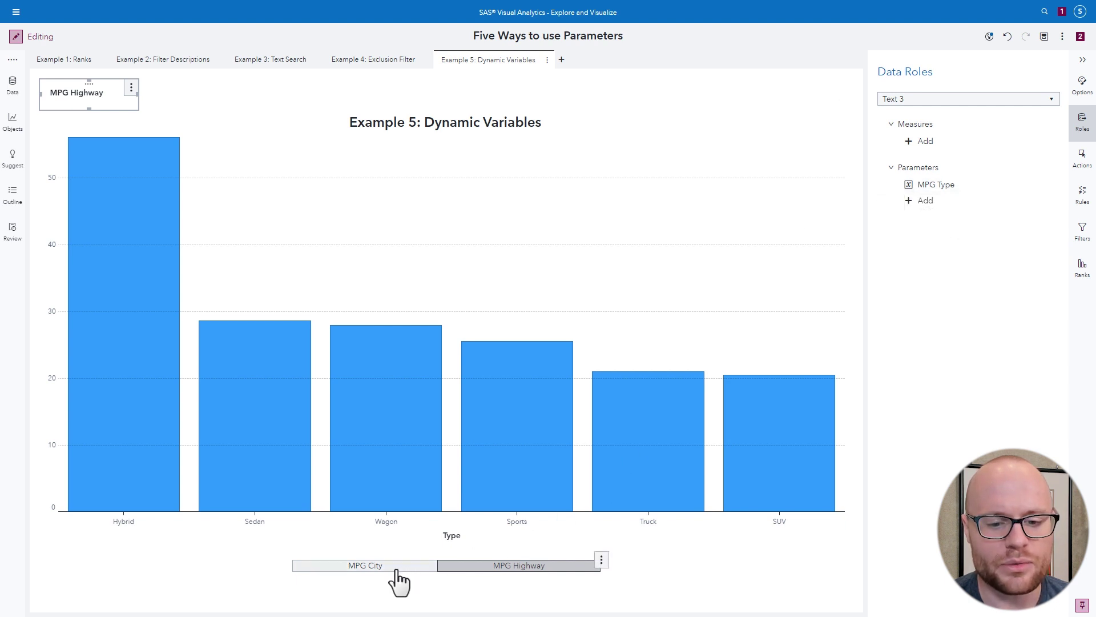
click(398, 580)
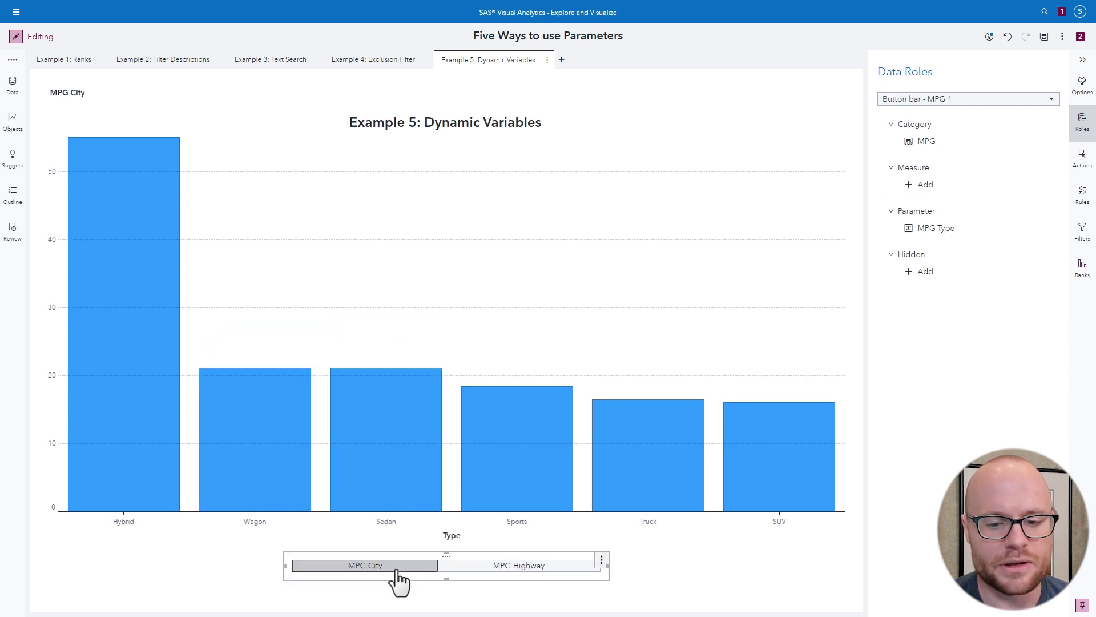
click(466, 579)
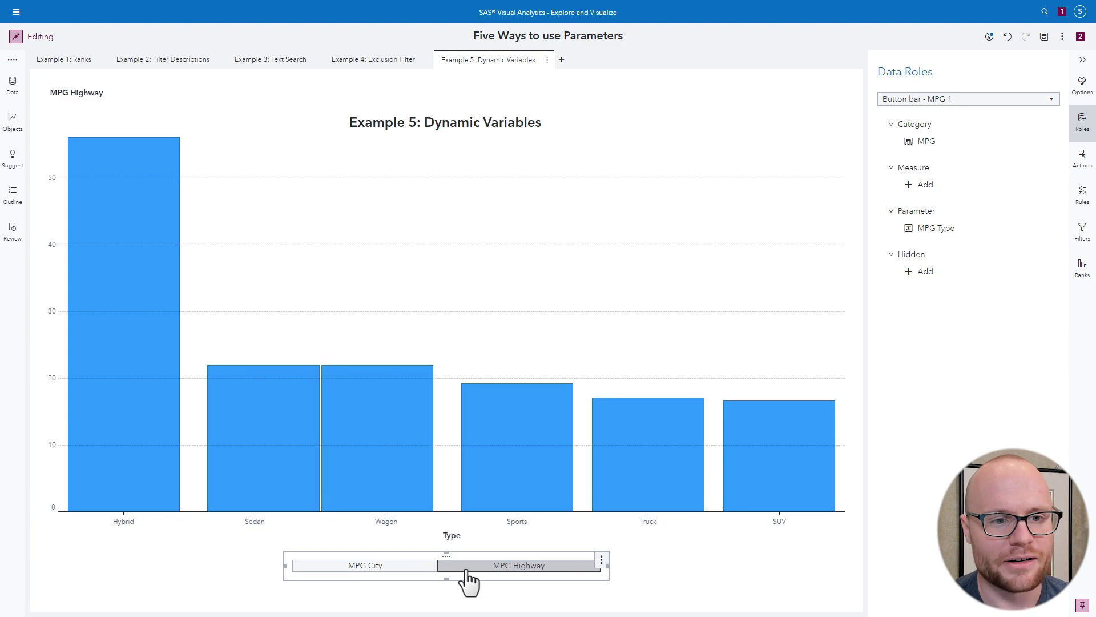